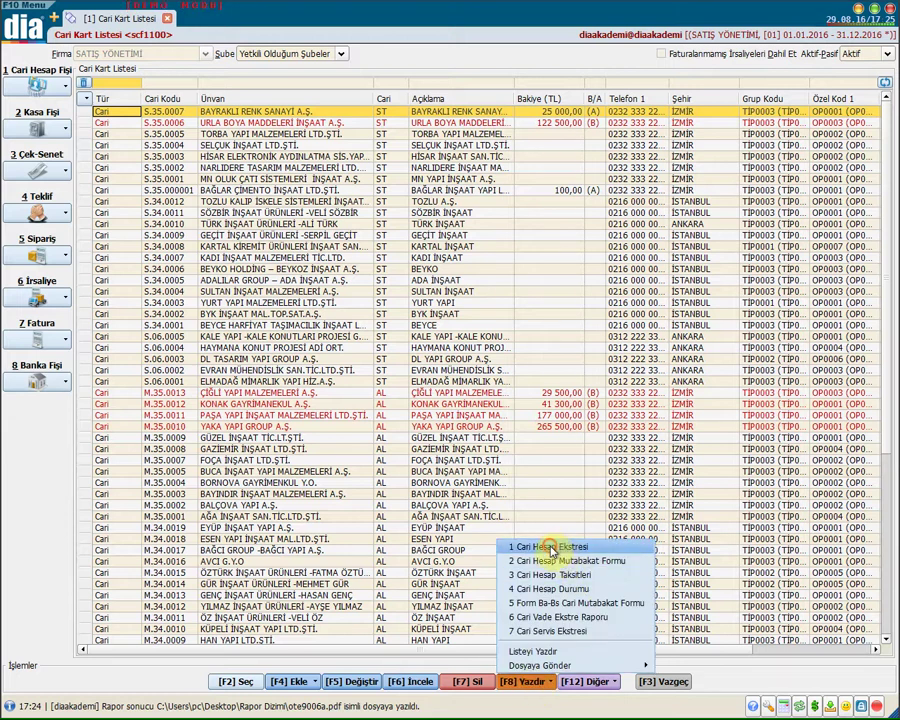
Open the Cari Hesap Ekstresi report for the selected account and check the available periods
click(551, 548)
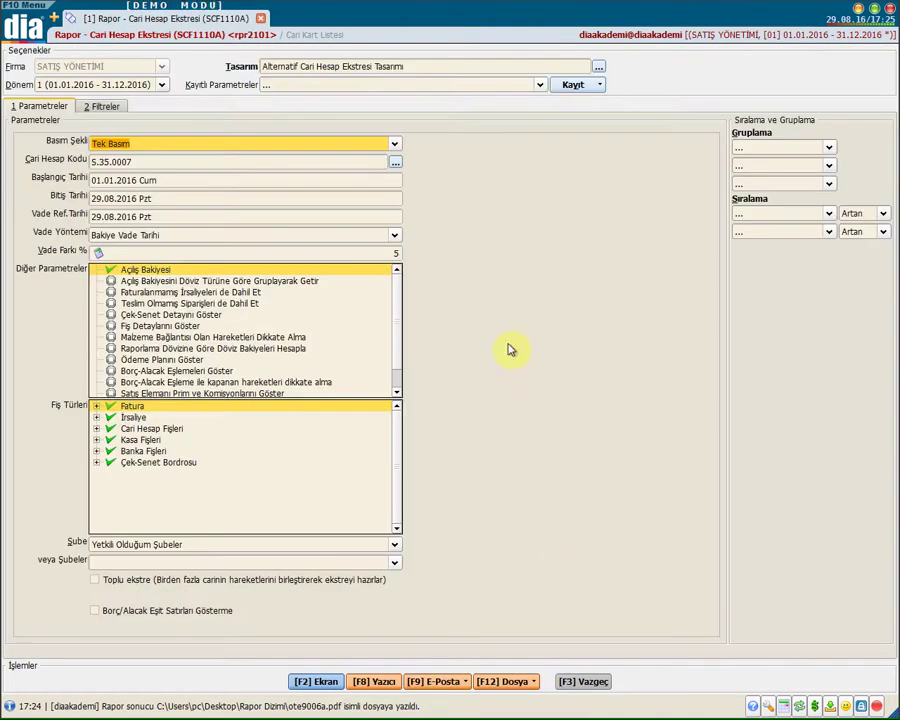
click(161, 86)
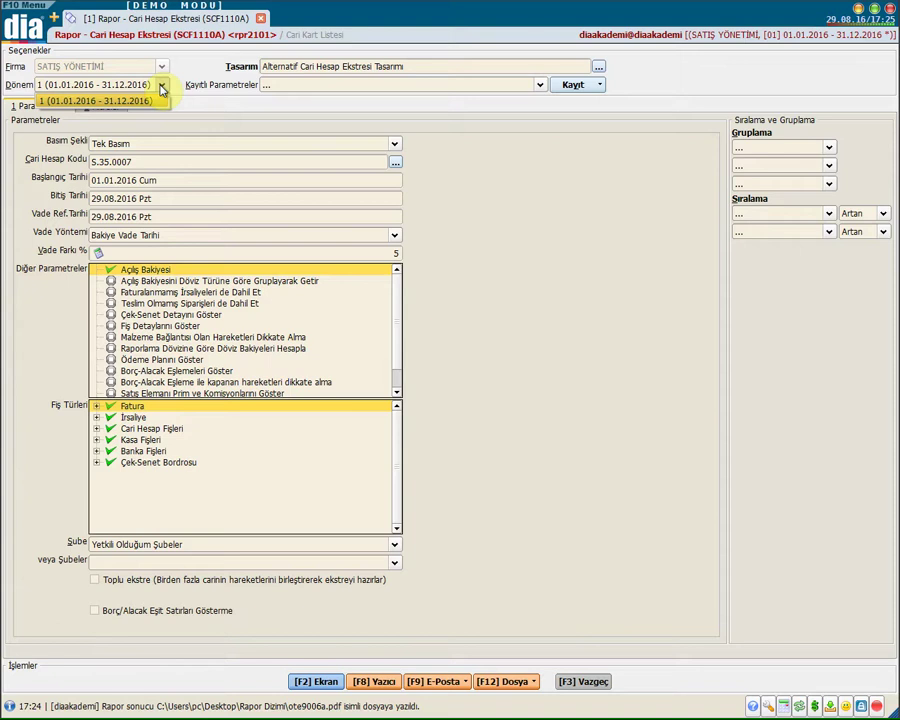
click(52, 106)
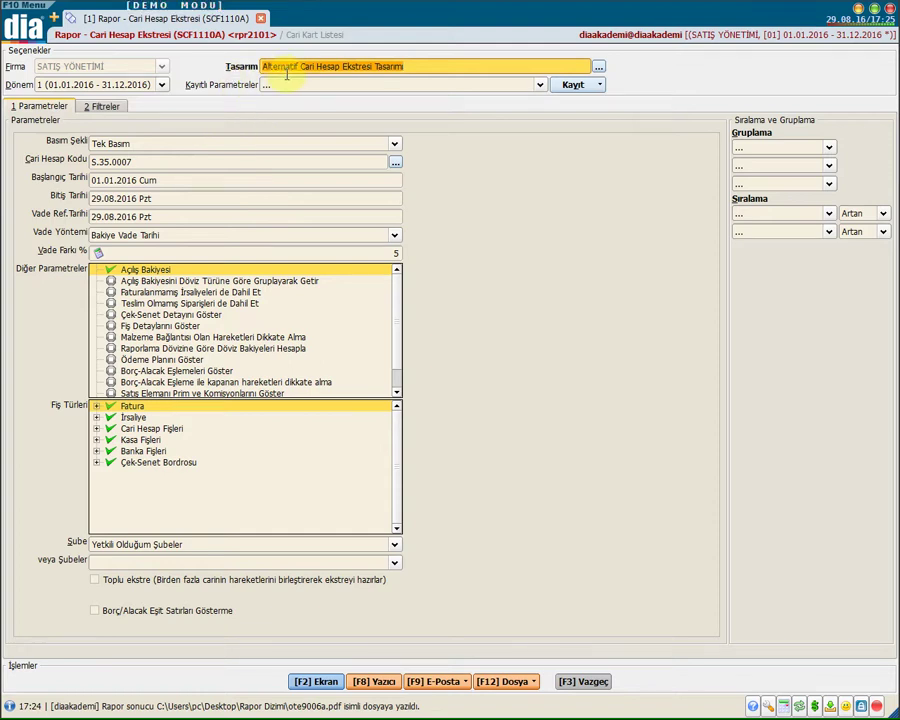
Select the standard graphic Cari Hesap Ekstresi design for the report and preview the statement on screen
click(596, 68)
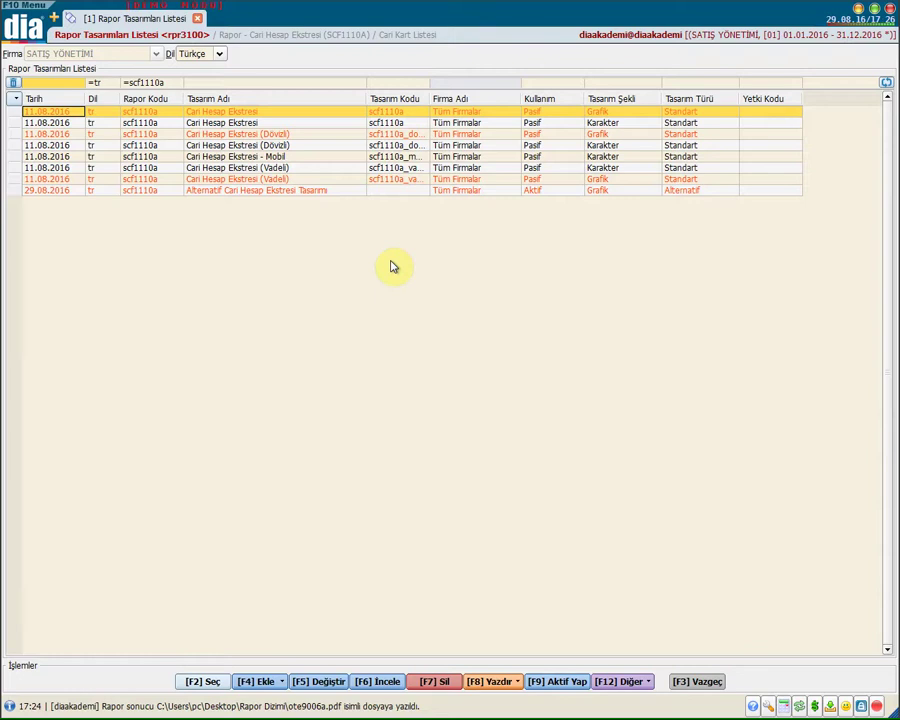
click(203, 681)
click(298, 680)
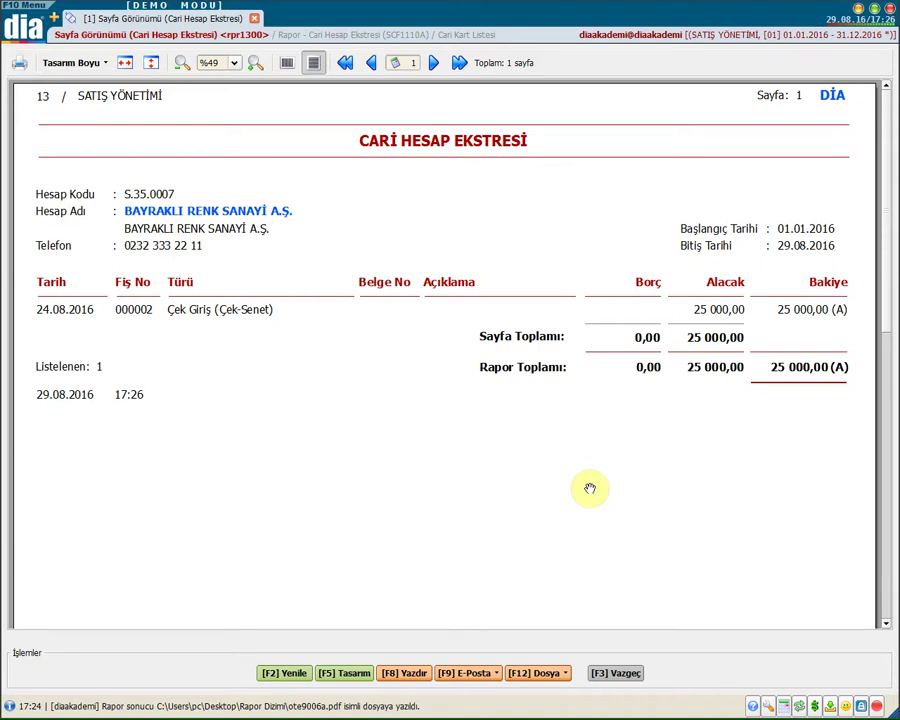
Open the statement's design for editing and accept creating a copy of the standard design
click(334, 676)
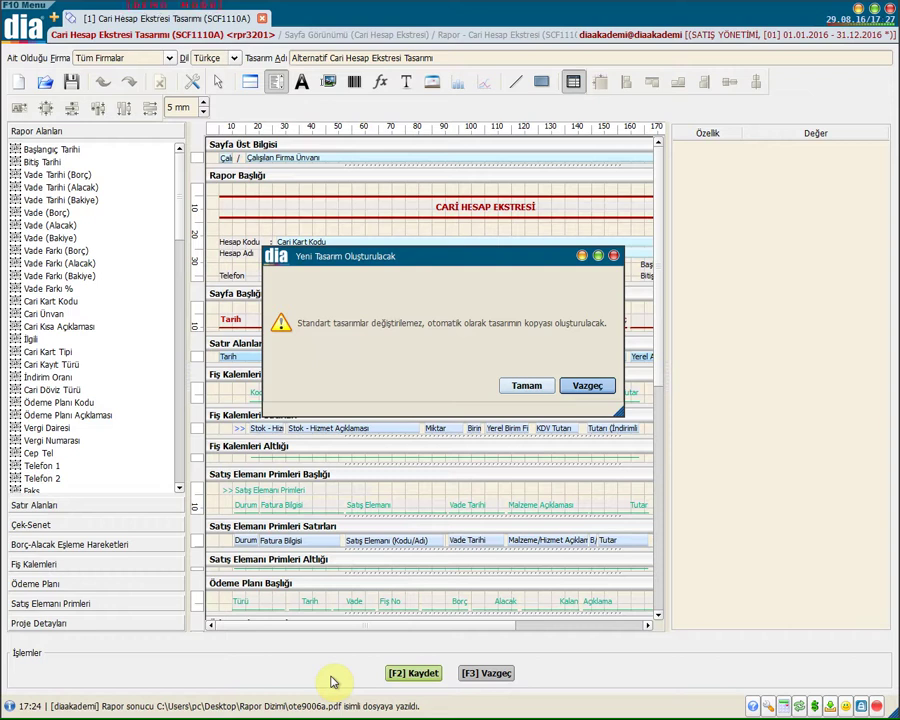
click(518, 390)
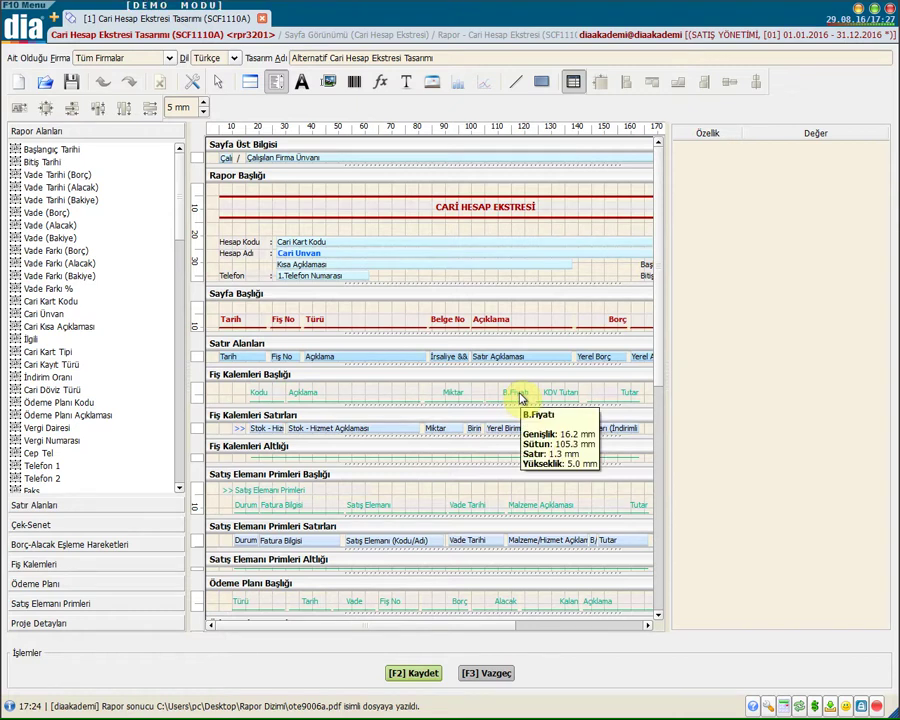
Look through the firm options, keeping Tüm Firmalar, and choose Türkçe as the design's language
click(133, 58)
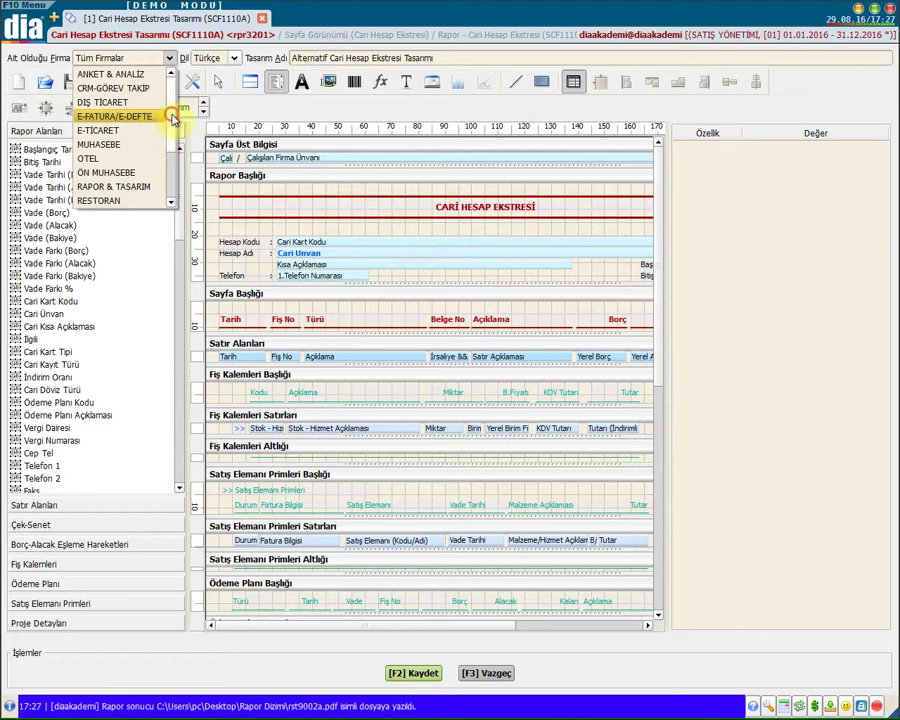
scroll(160, 120, down, 2)
click(117, 201)
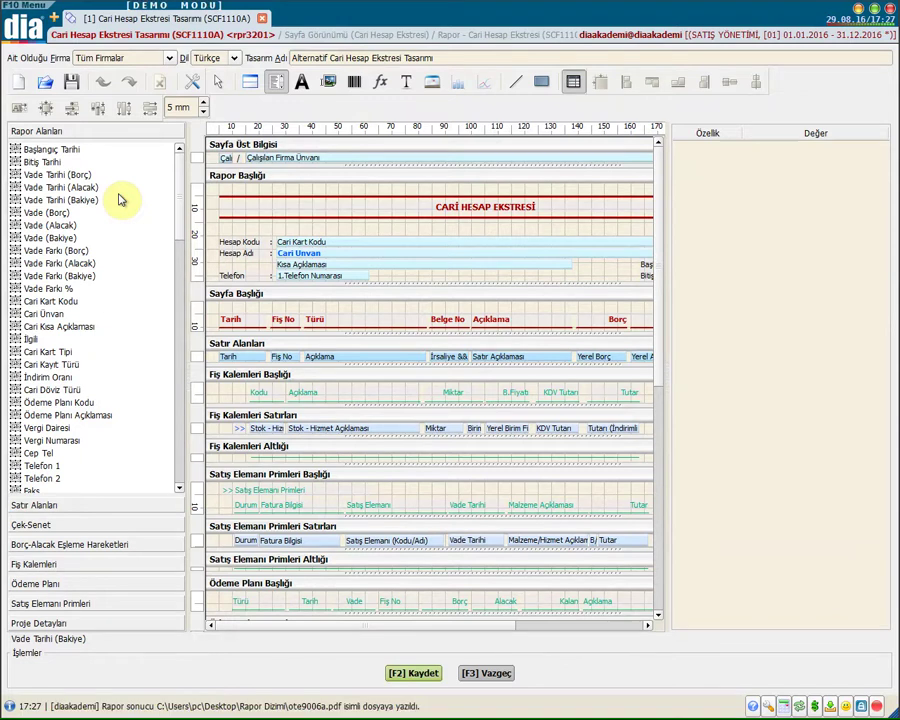
click(233, 58)
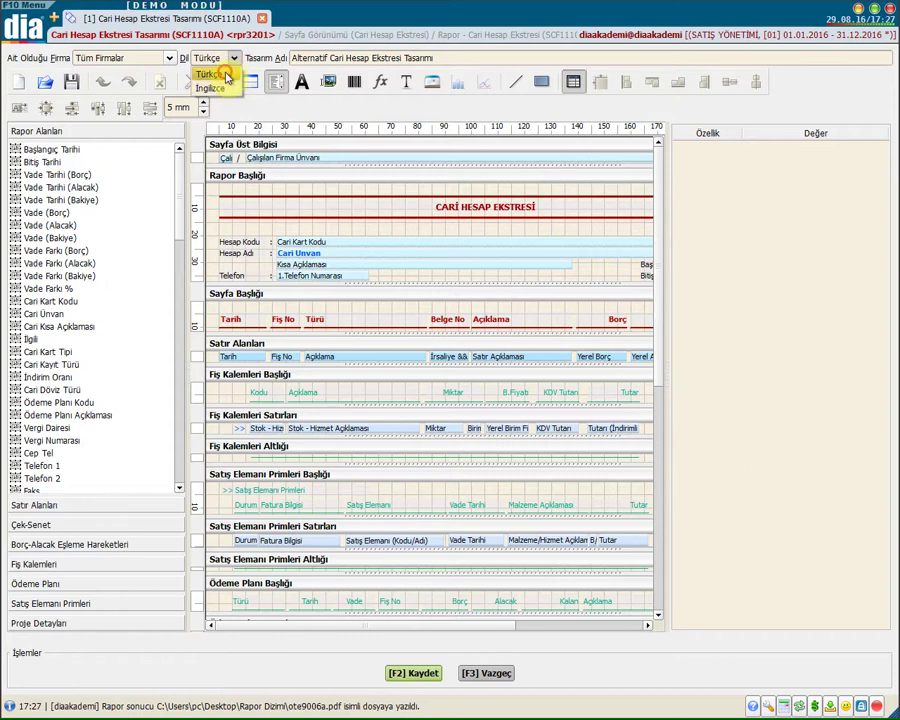
click(226, 75)
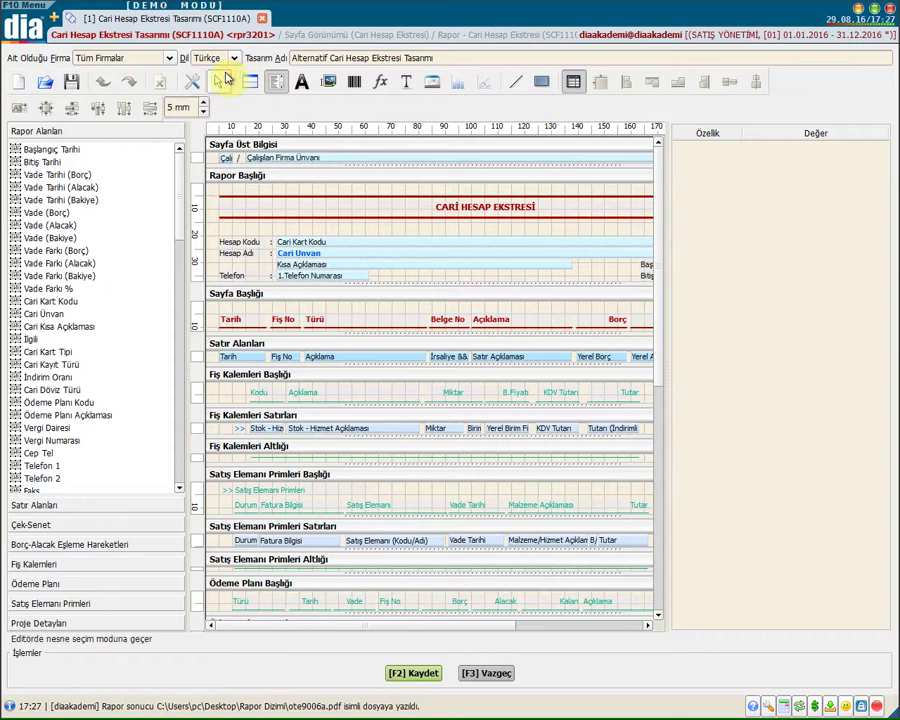
Rename the design as Deneme 1
click(448, 58)
key(BackSpace)
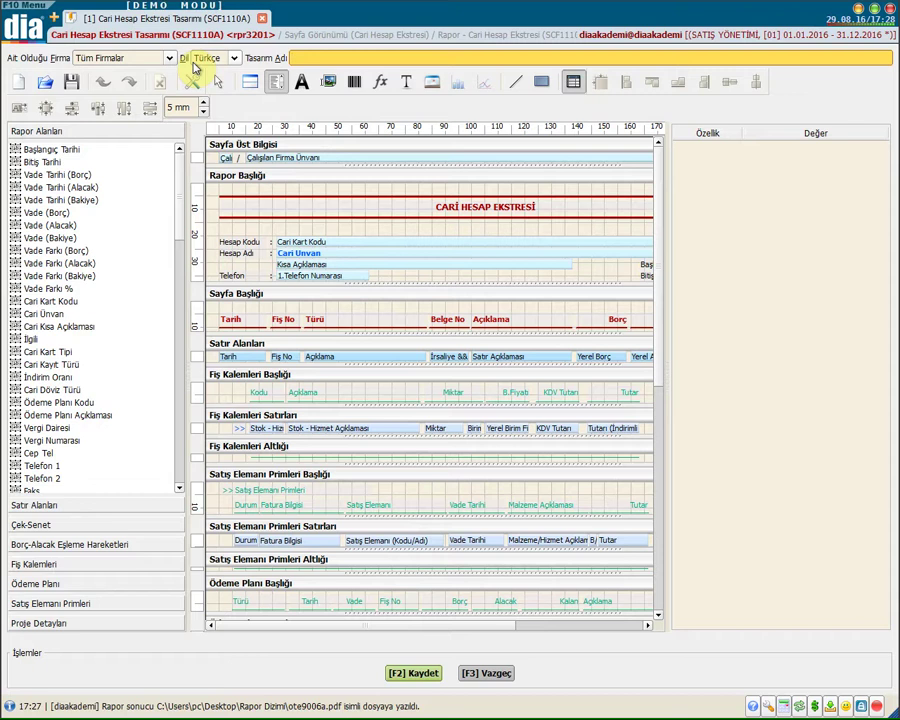
text(Deneme 1)
key(Tab)
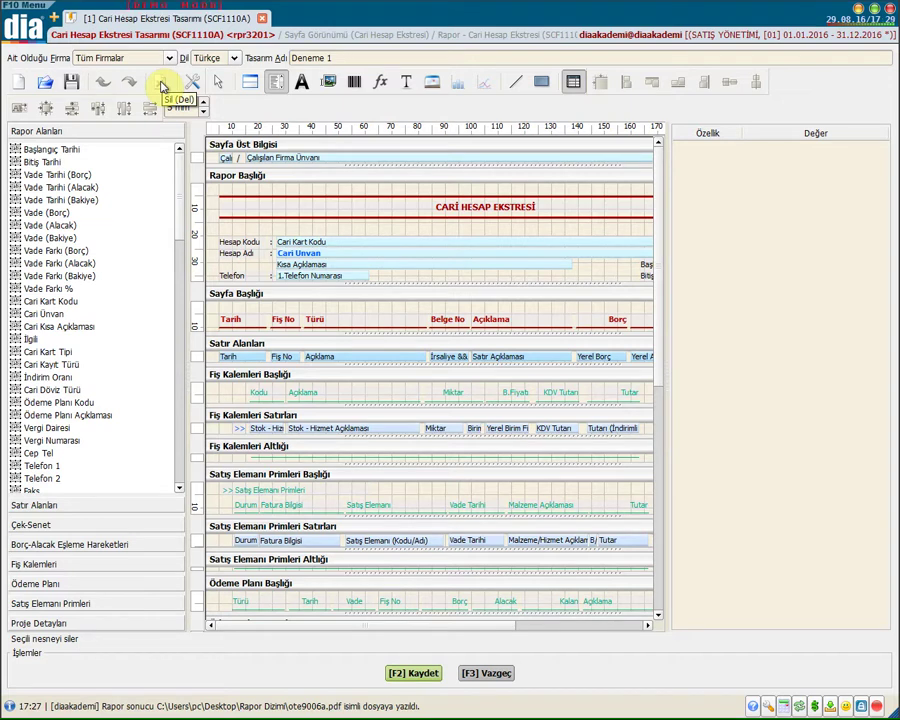
Open the design settings and view the available printer preference and page orientation options
click(197, 84)
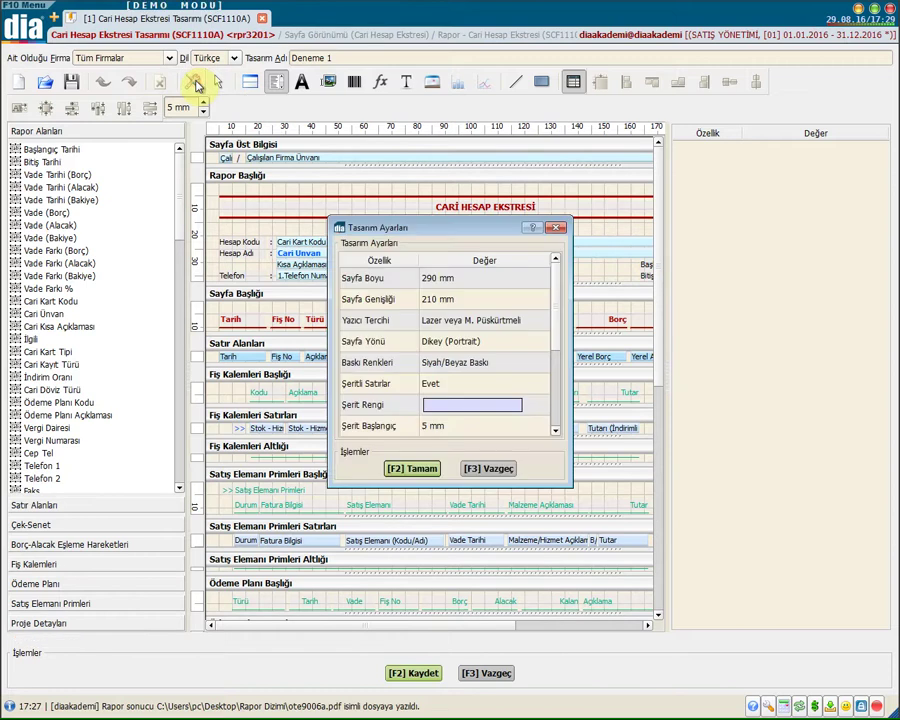
click(555, 292)
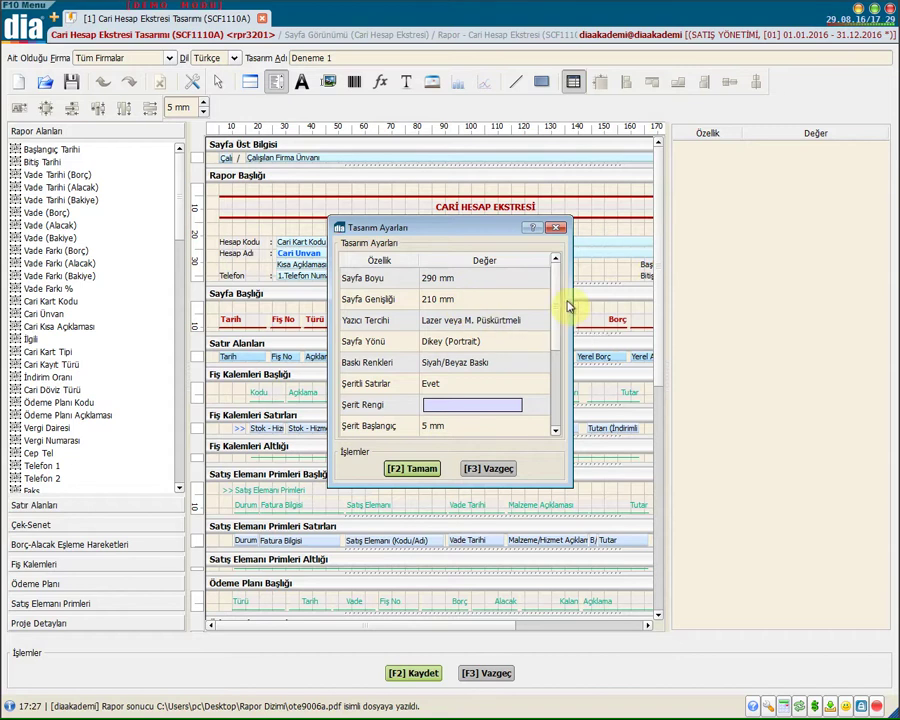
click(527, 324)
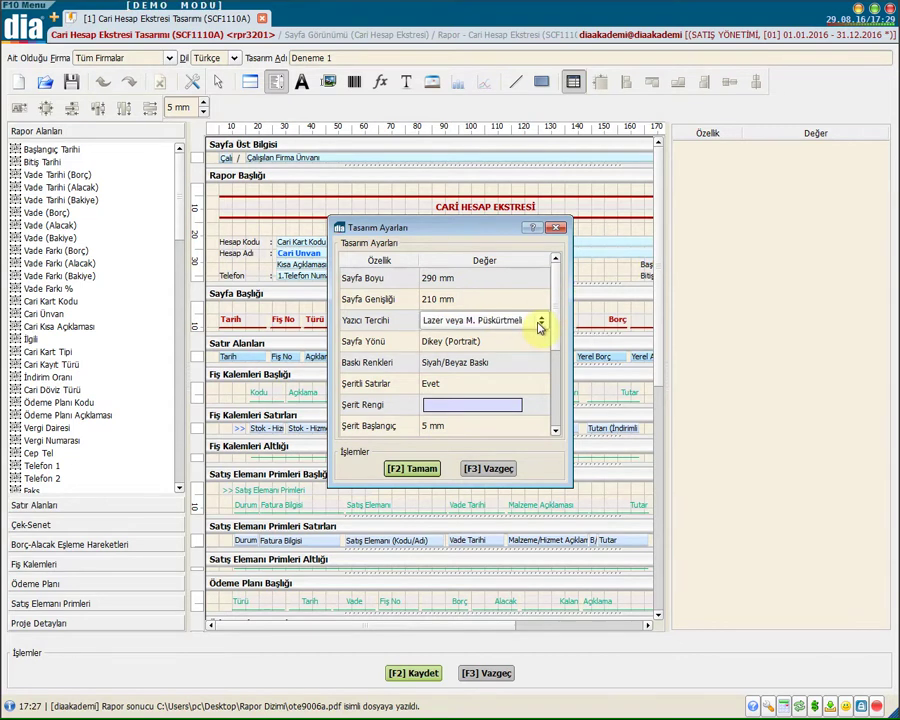
click(541, 322)
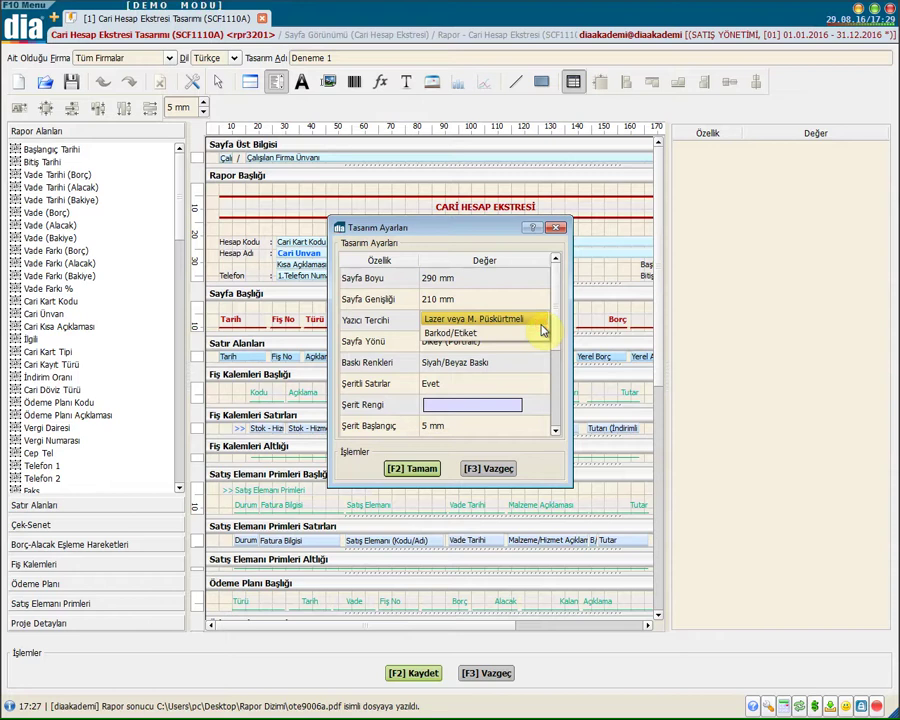
click(428, 343)
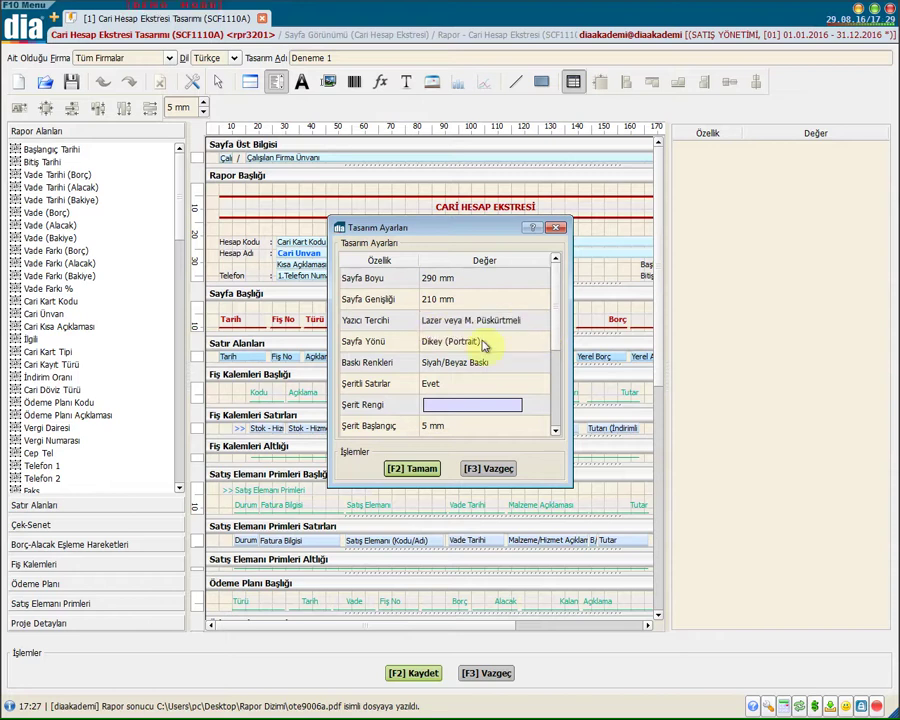
click(555, 325)
click(524, 318)
click(524, 320)
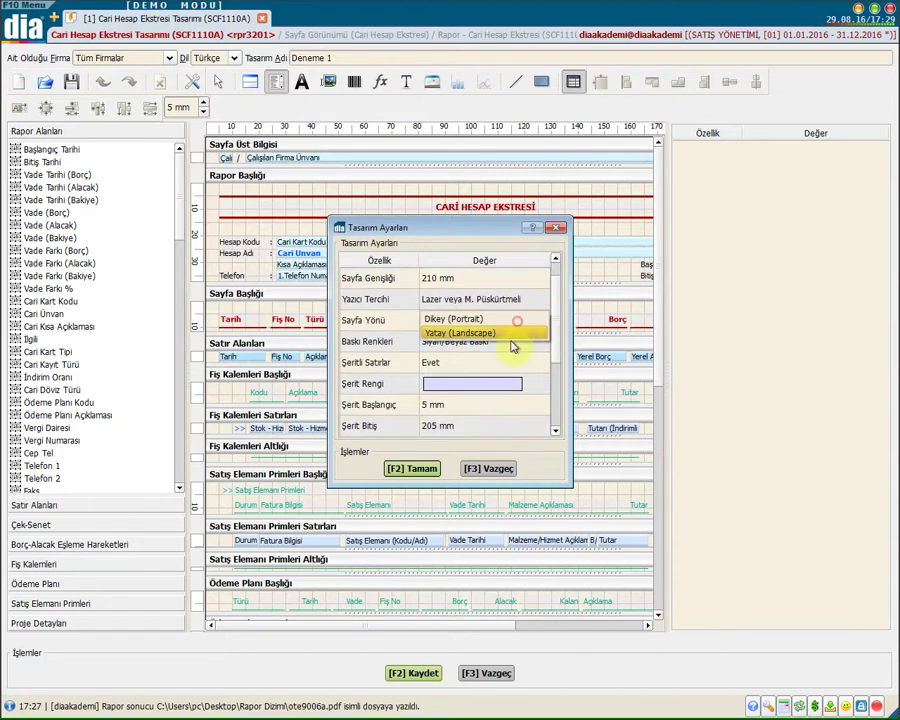
click(514, 343)
Set the print colours to Renkli Baskı and striped rows (Şeritli Satırlar) to Hayır in the design settings
click(516, 342)
click(520, 342)
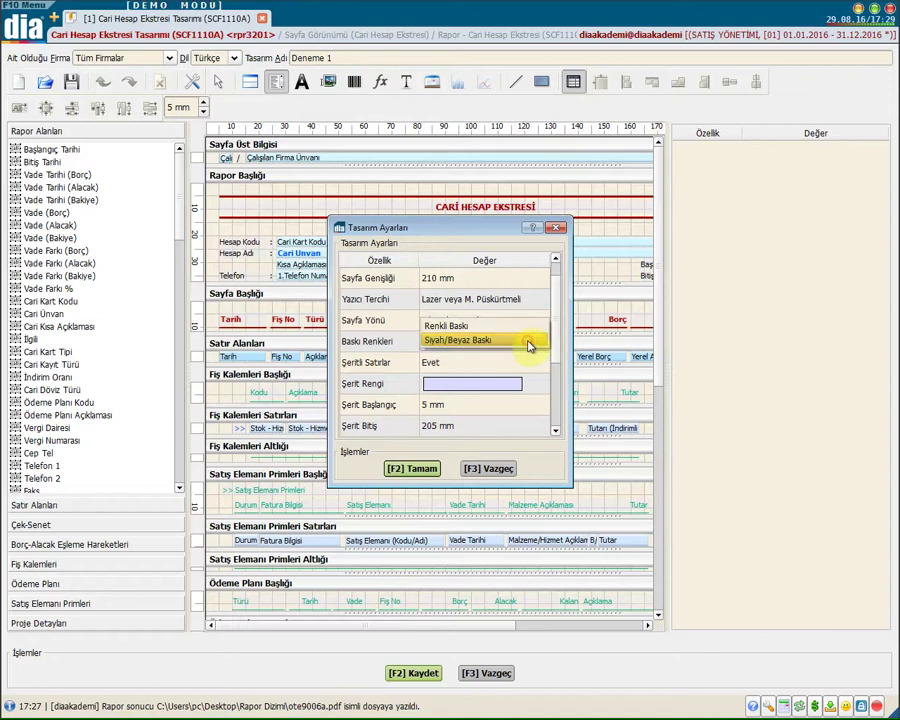
click(524, 322)
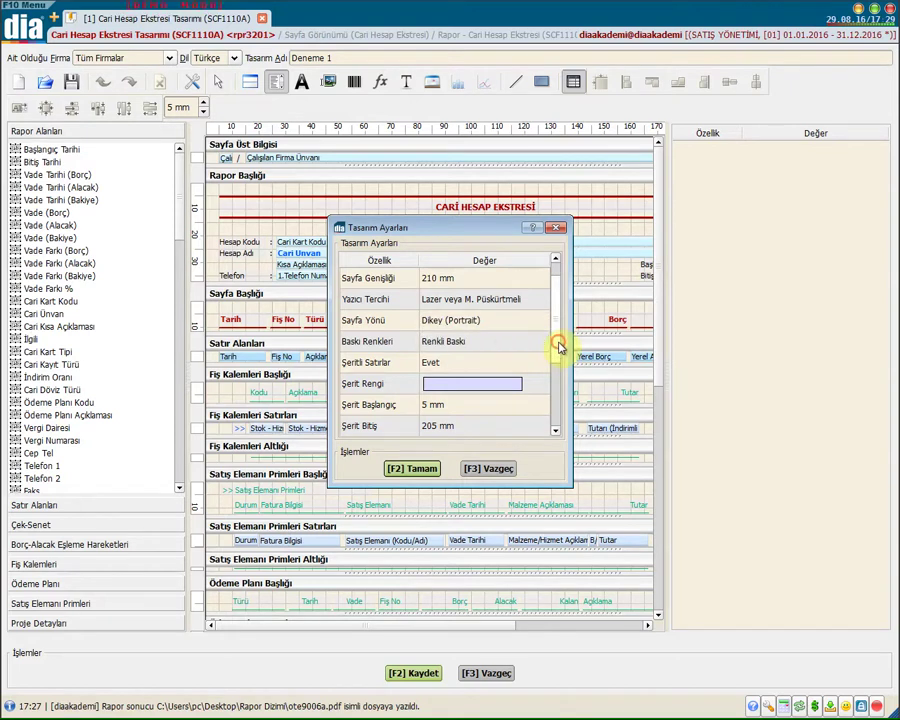
click(556, 364)
scroll(556, 368, down, 1)
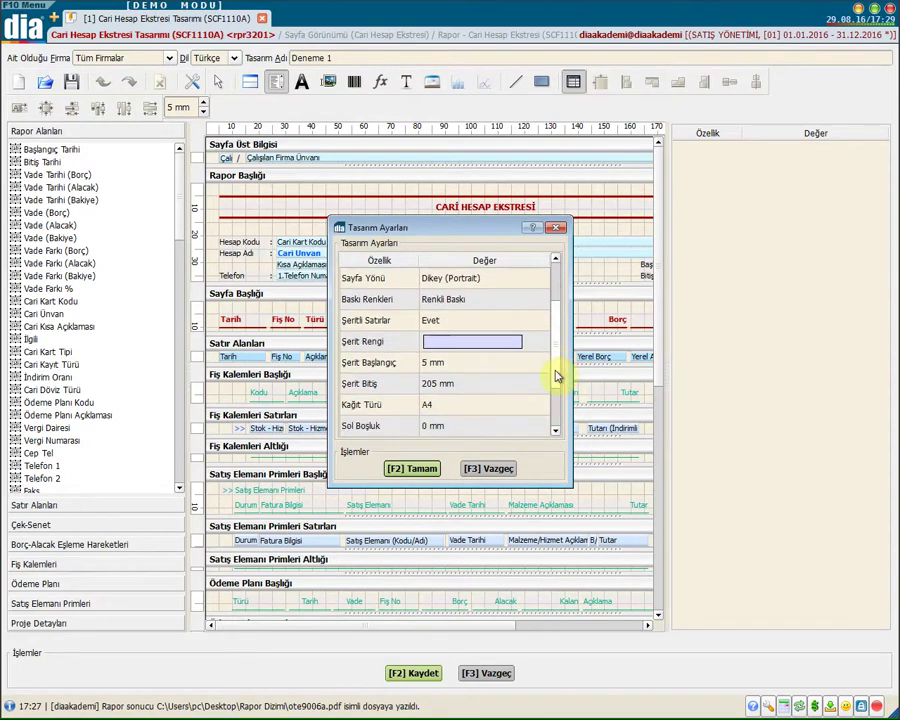
click(526, 322)
click(526, 321)
click(503, 340)
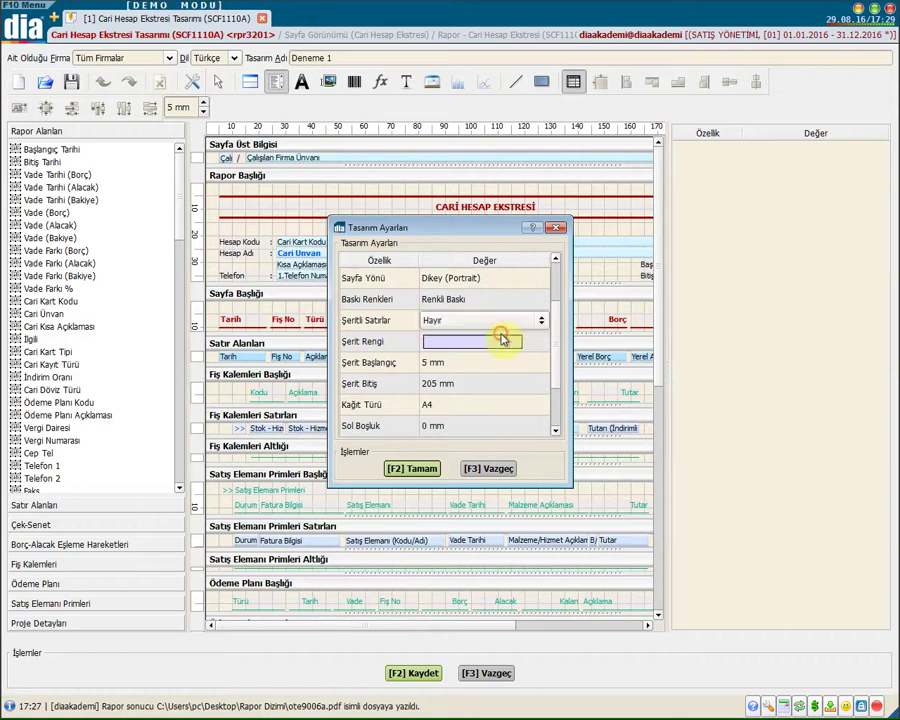
Change the stripe colour (Şerit Rengi) to a light red
click(535, 340)
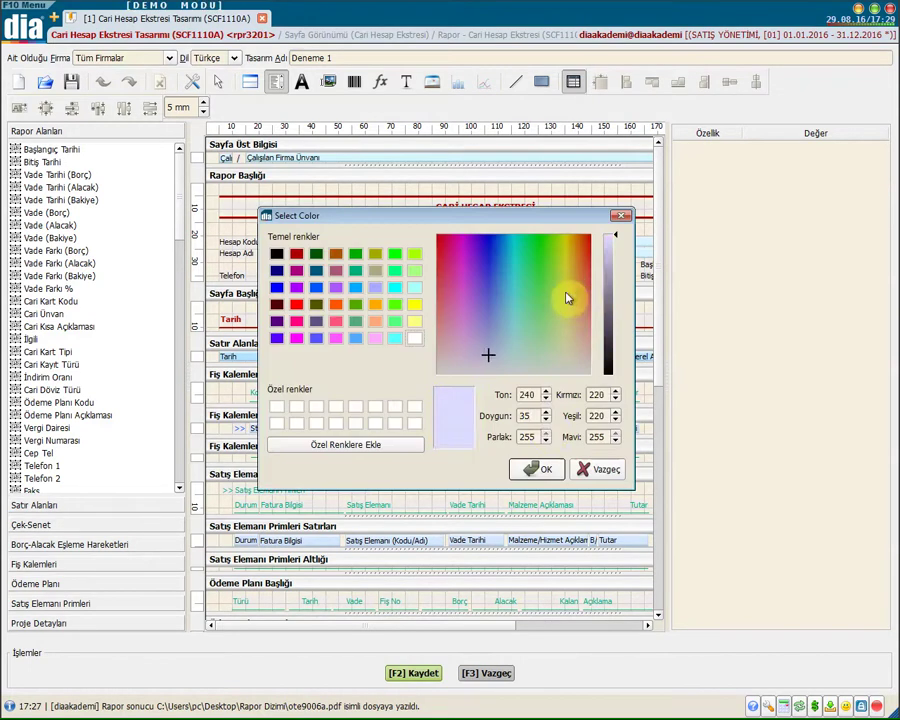
click(440, 290)
click(536, 469)
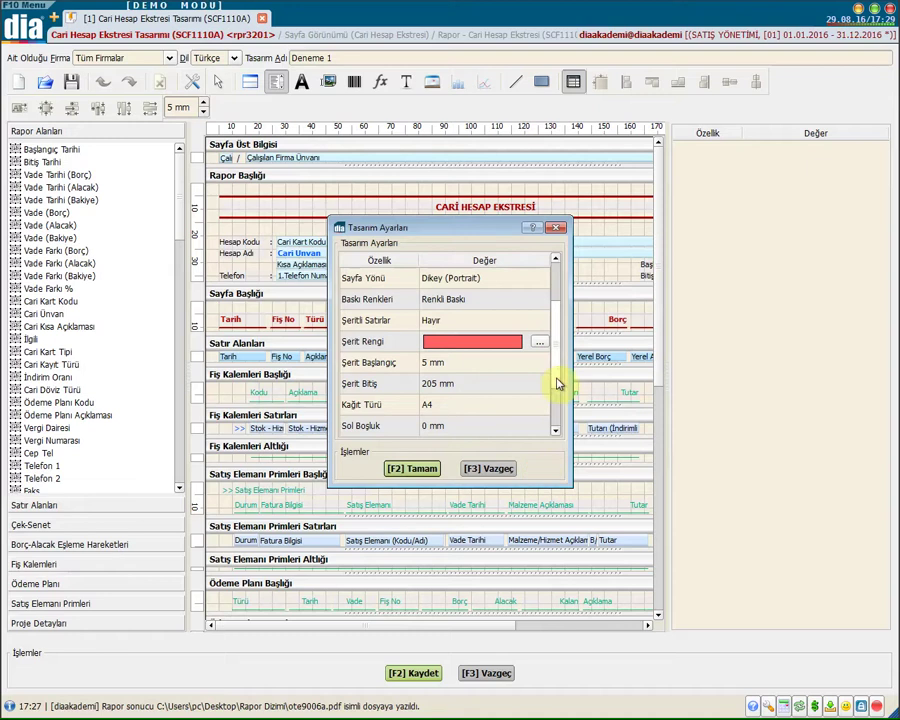
Check the paper type and last item row (Son Kalem Satırı) settings, and apply the design settings
scroll(556, 385, down, 1)
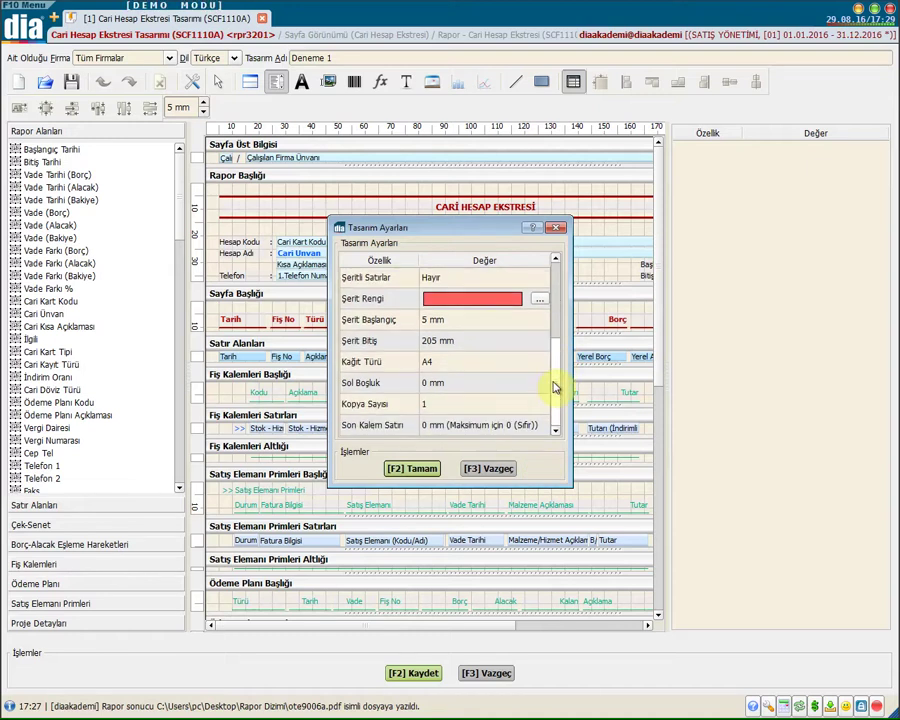
click(468, 360)
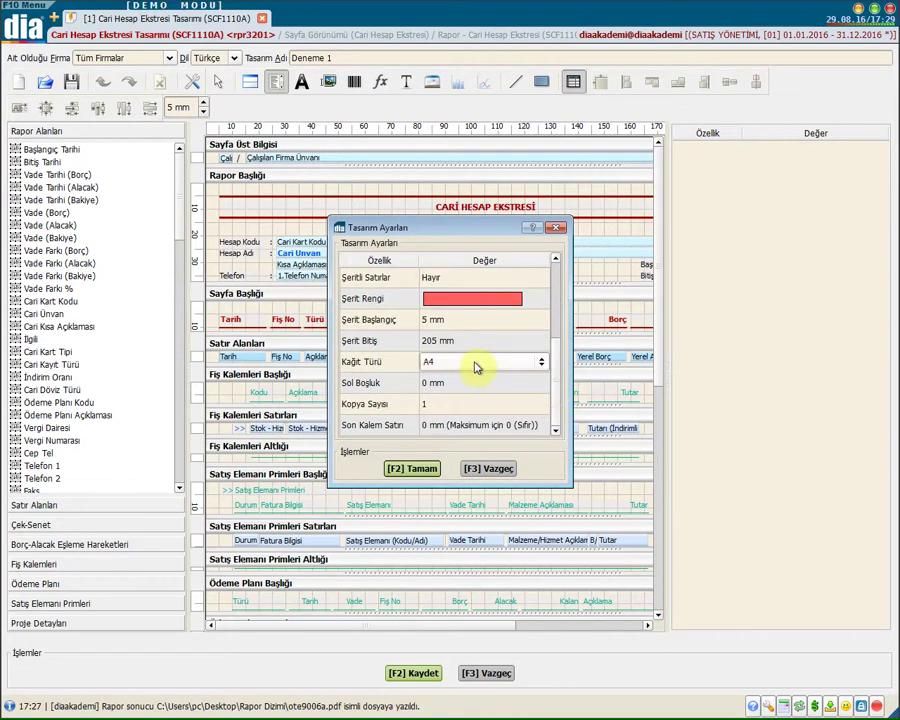
click(554, 382)
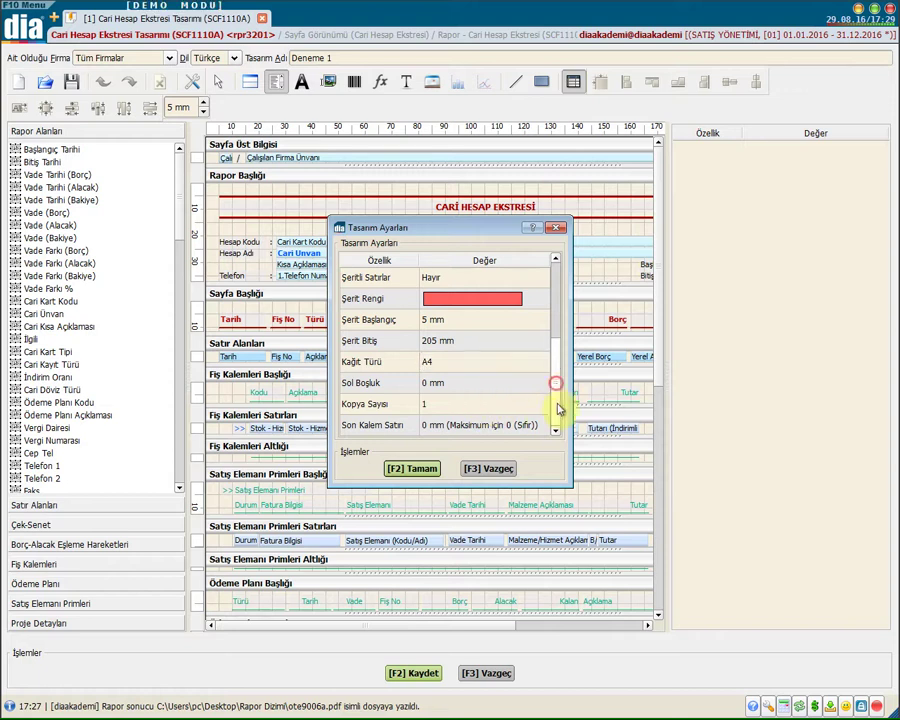
click(480, 425)
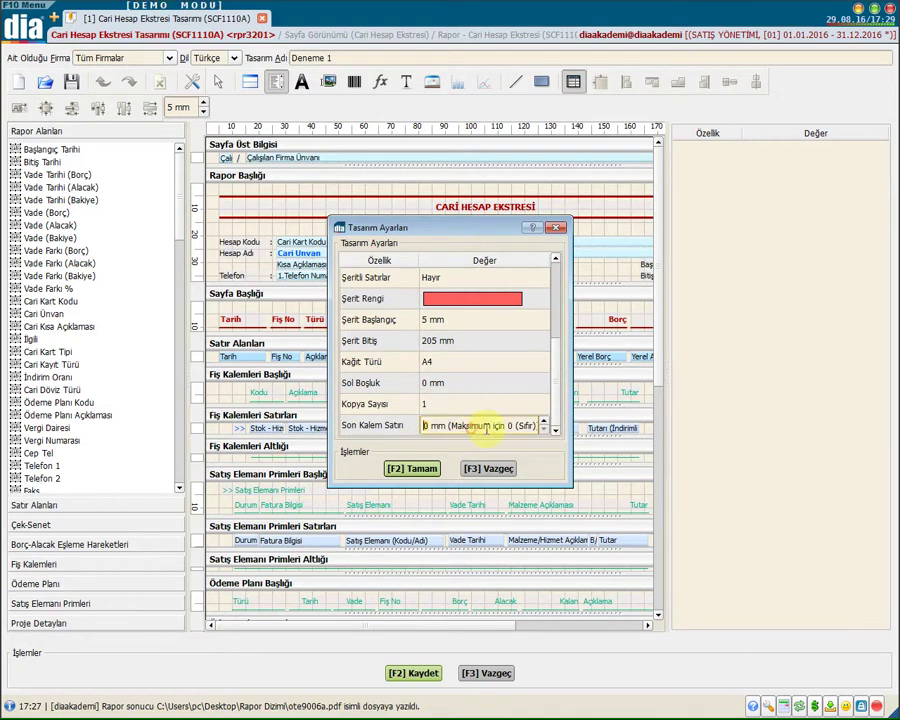
click(431, 469)
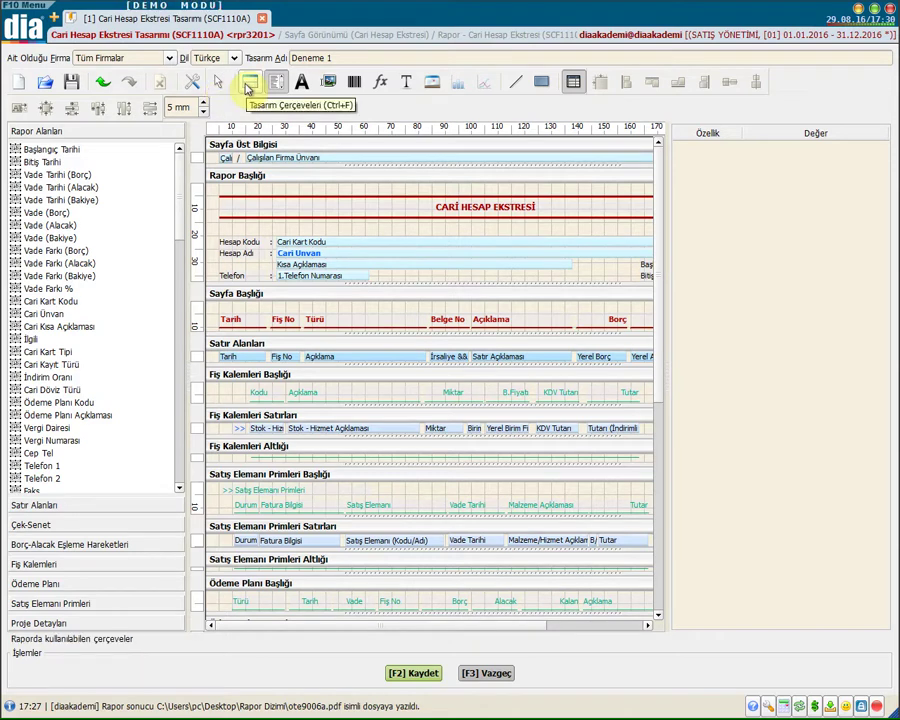
Turn off the Çek-Senet and Borç-Alacak Eşleme Hareketleri header and footer frames, plus Sayfa Altlığı and Rapor Altlığı, and apply the report frames
click(248, 86)
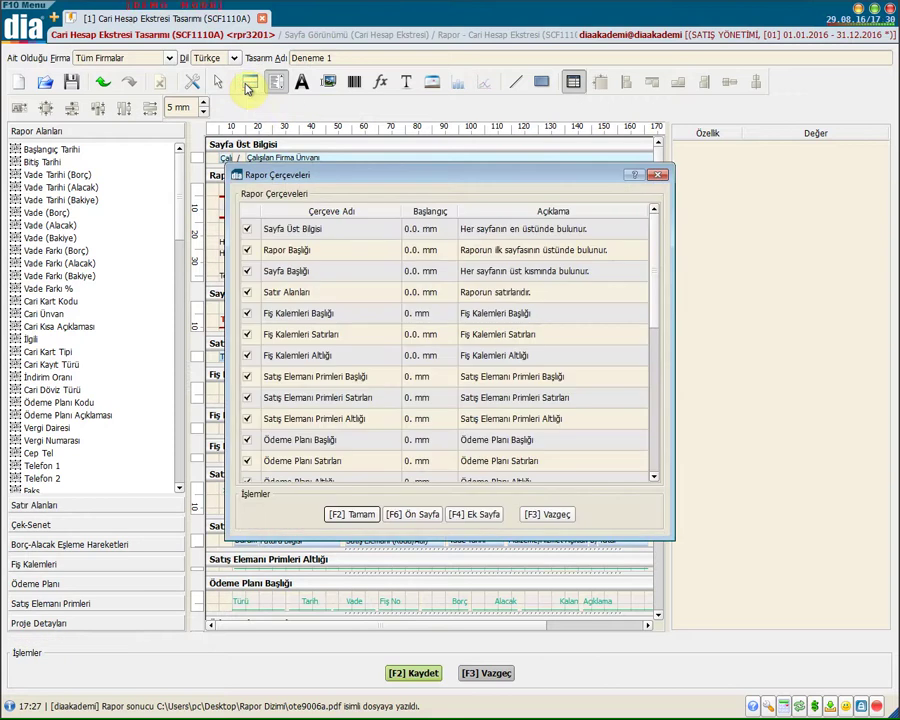
click(250, 252)
drag(645, 268, 638, 388)
click(246, 441)
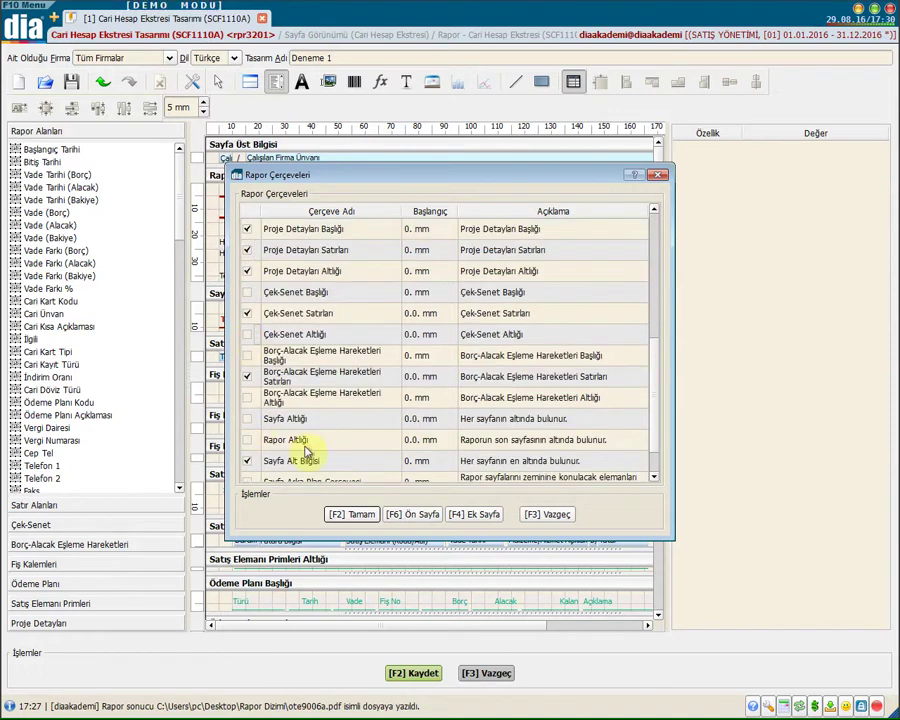
click(351, 514)
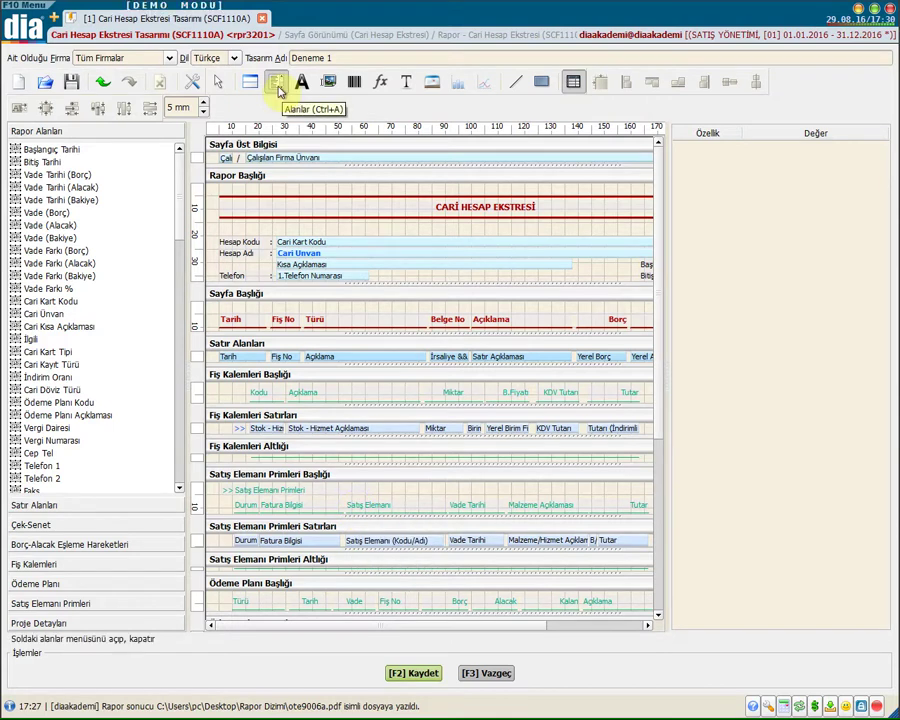
Hide the list of report fields and show it again
click(277, 85)
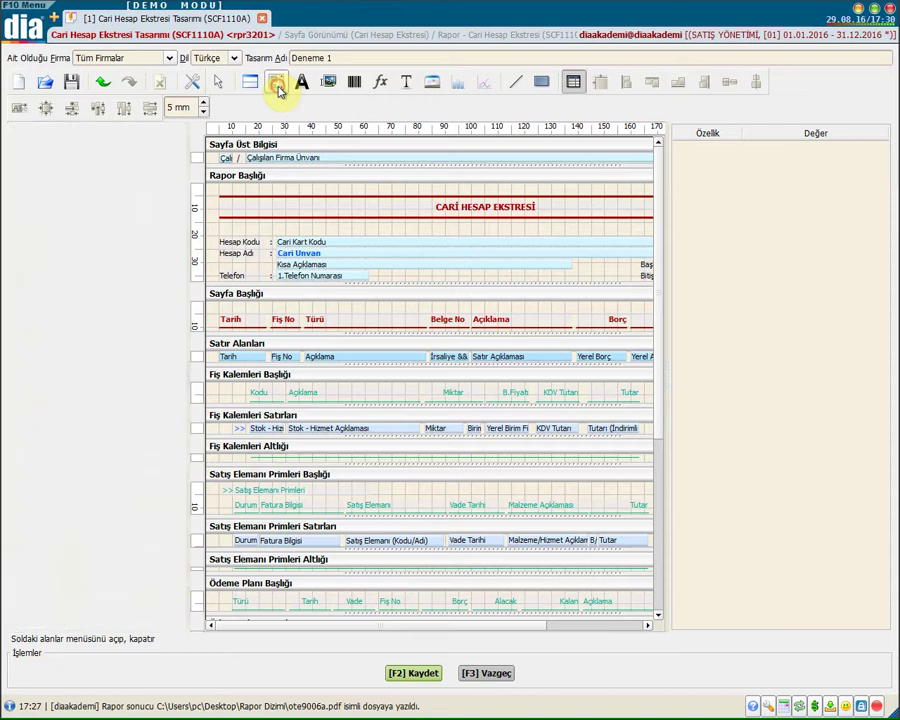
click(277, 85)
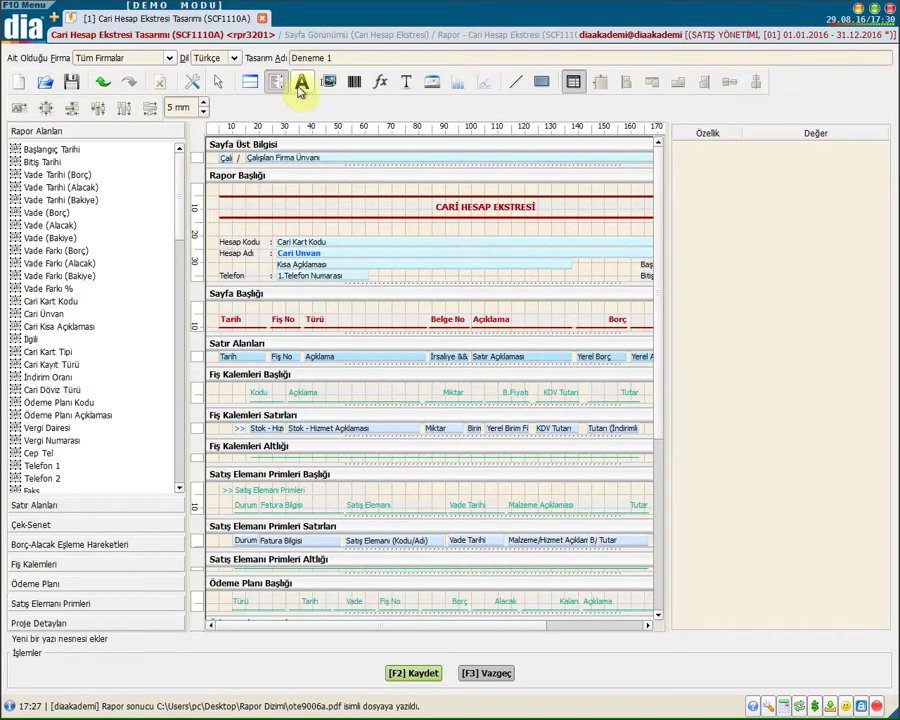
Add a text object reading "Başlık" above the Hesap Kodu label in the Rapor Başlığı frame
click(303, 85)
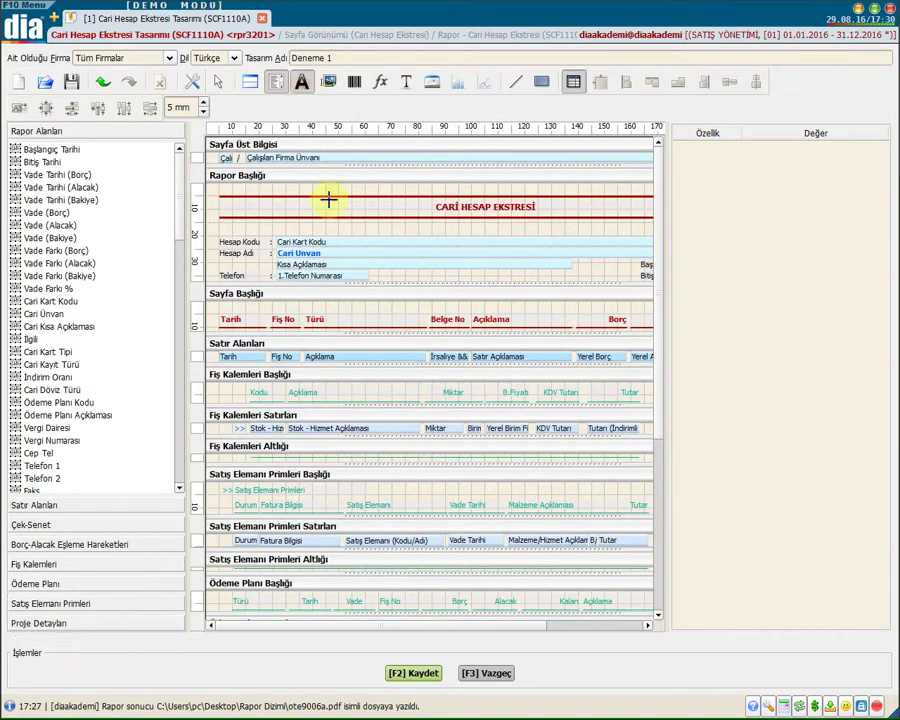
click(237, 227)
double_click(273, 232)
text(Başlık)
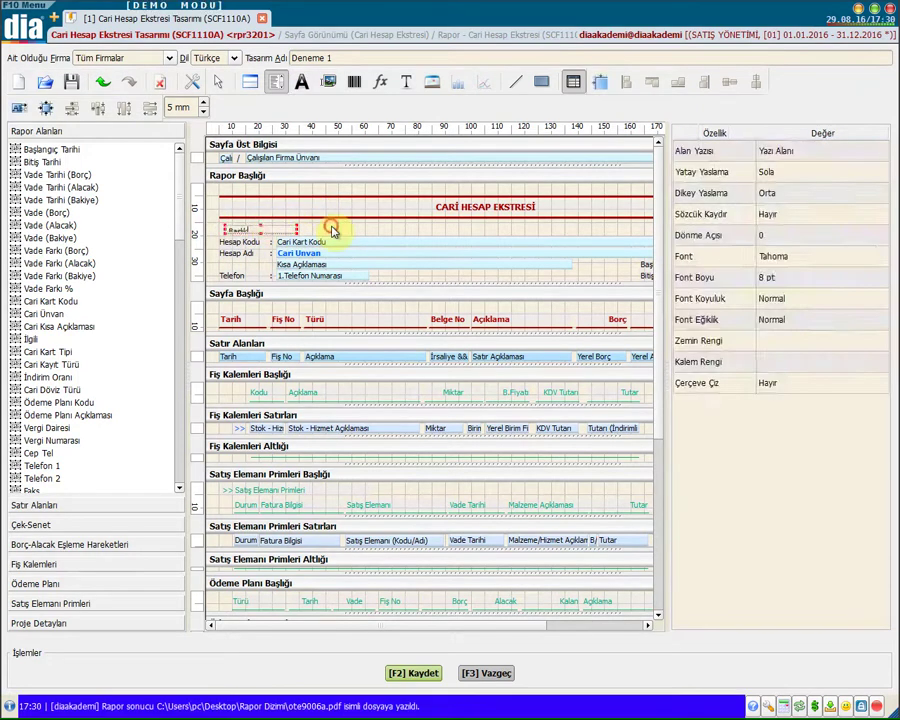
click(333, 231)
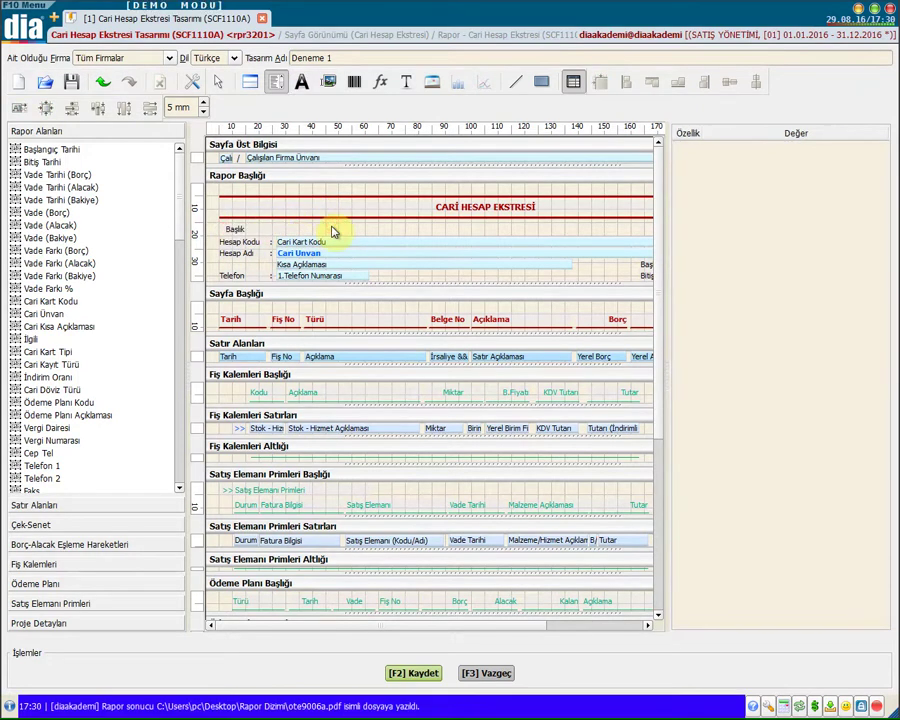
Draw an image frame about 30 mm wide beyond the CARİ HESAP EKSTRESİ title and shorten the red title lines to clear it
click(329, 82)
drag(527, 626, 627, 625)
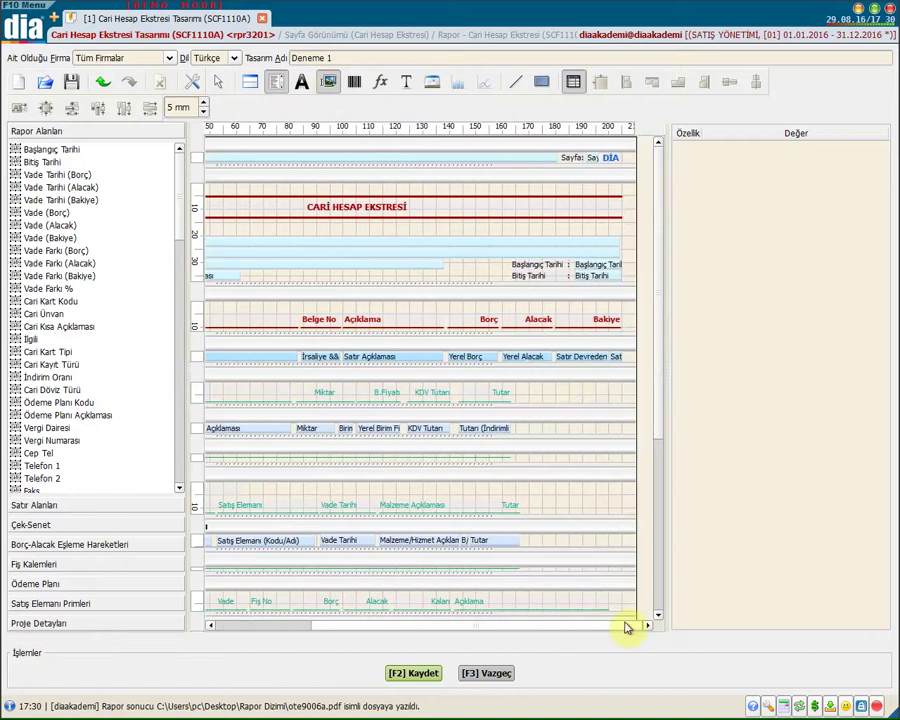
drag(529, 190, 536, 220)
click(527, 216)
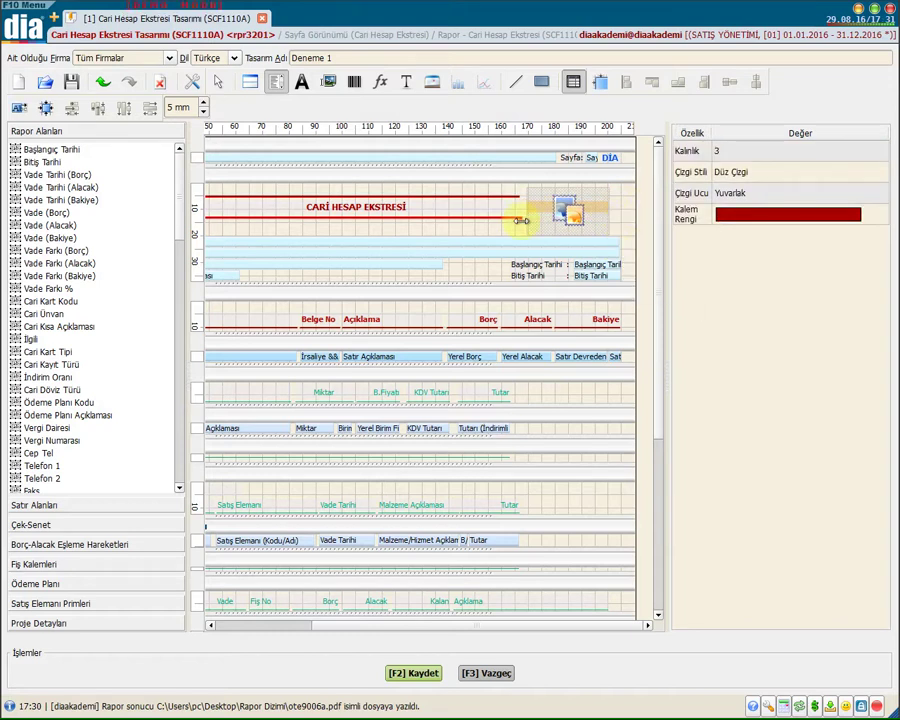
Load logo.png from the Desktop into the new image frame
double_click(564, 210)
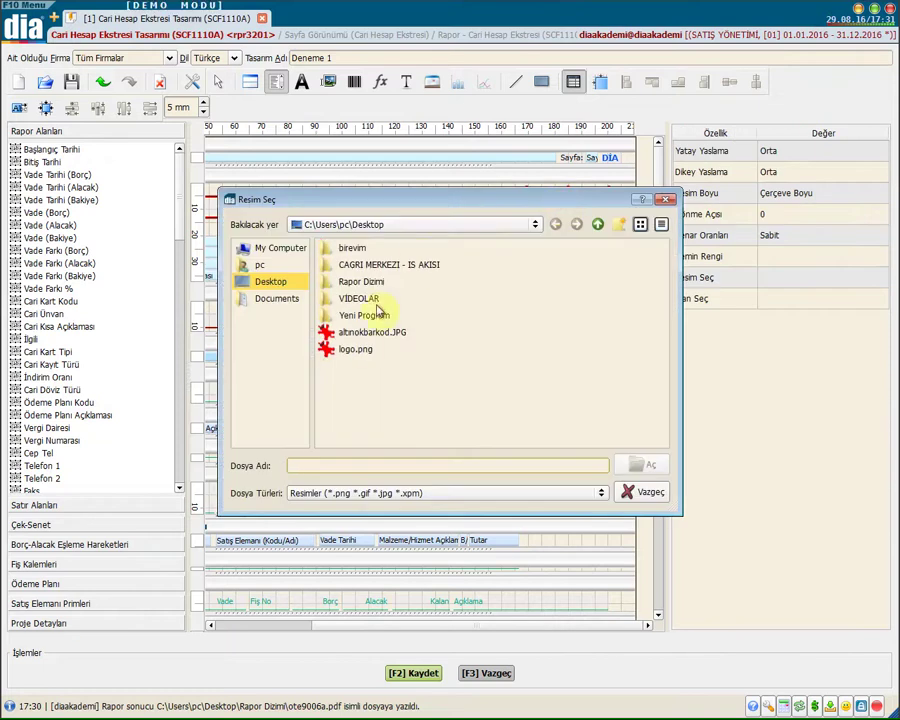
click(355, 349)
click(638, 463)
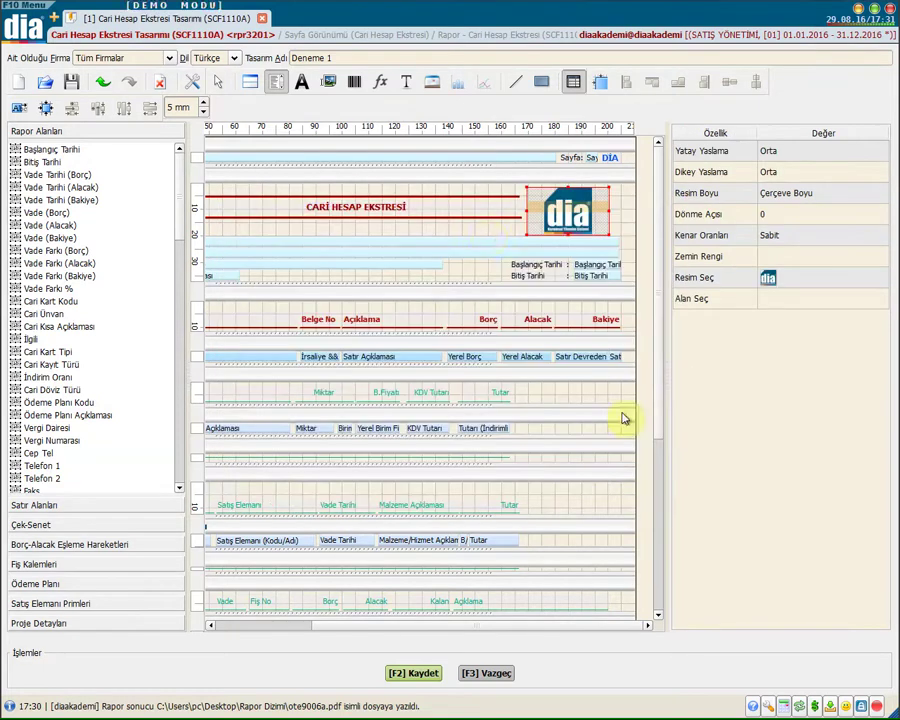
click(484, 233)
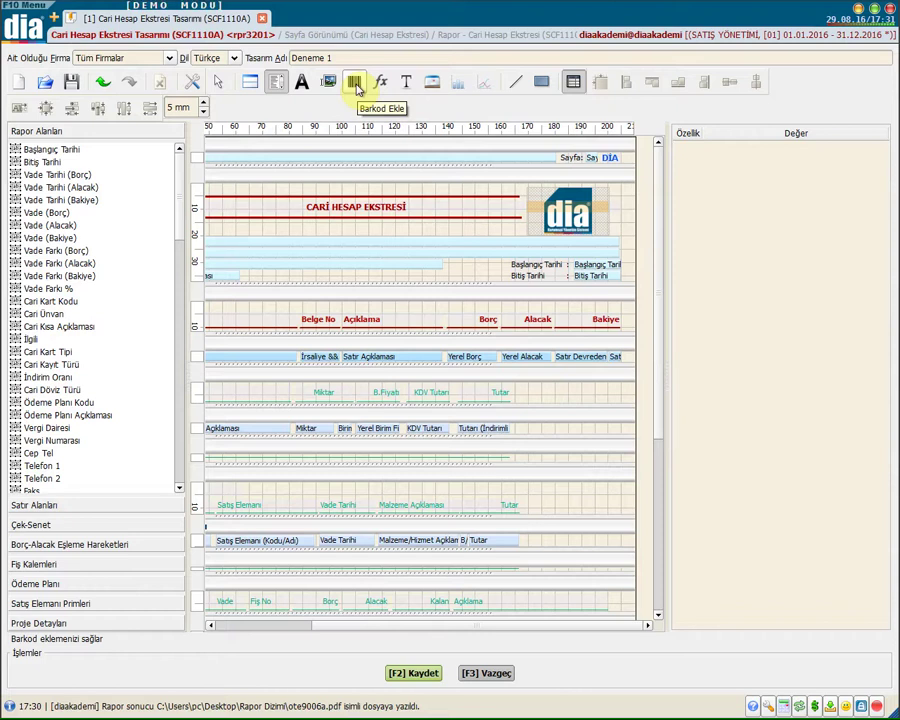
Add a barcode at the end of Satış Elemanı Primleri Başlığı and a date formula field after Tutar in Fiş Kalemleri Başlığı
click(356, 86)
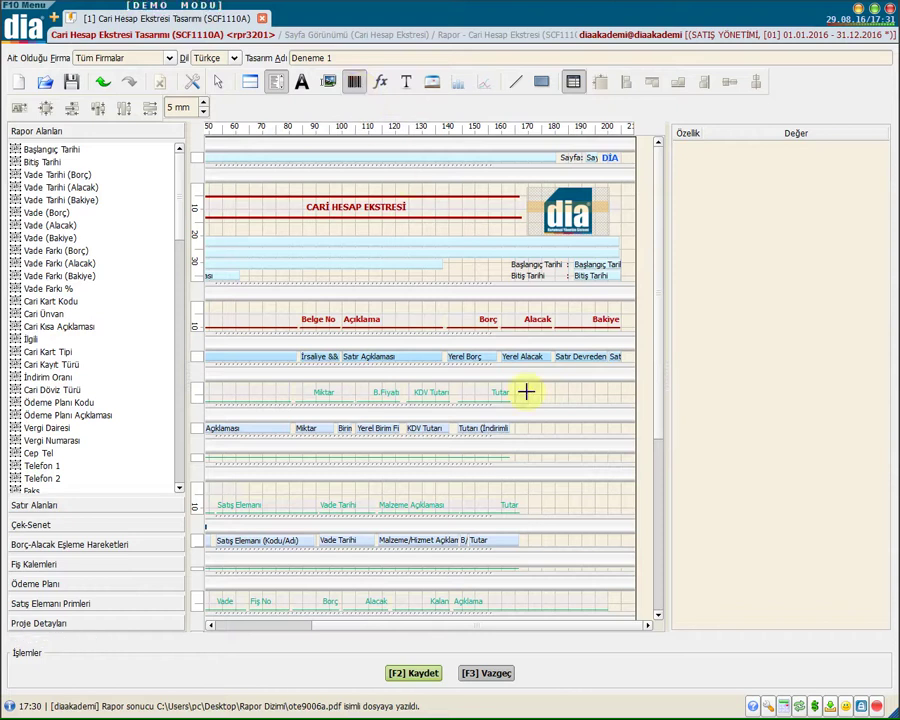
drag(542, 493, 623, 505)
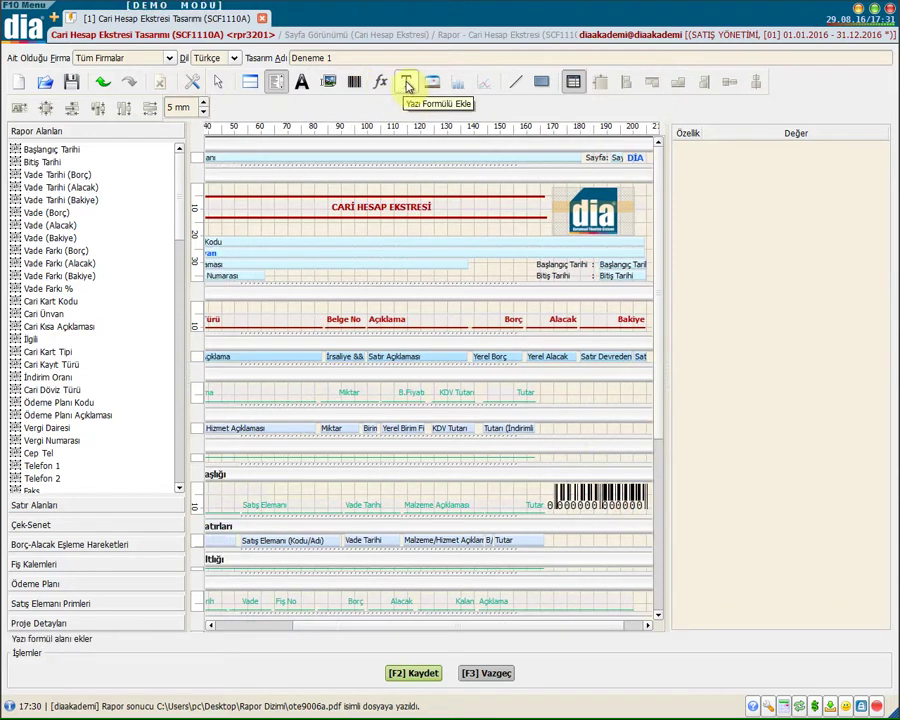
click(403, 83)
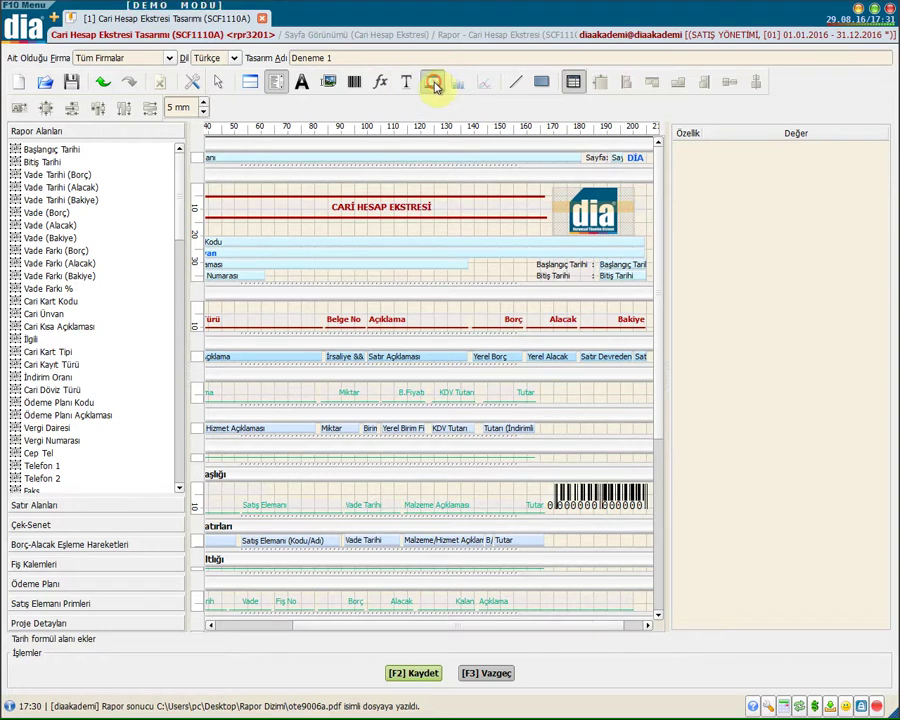
click(436, 86)
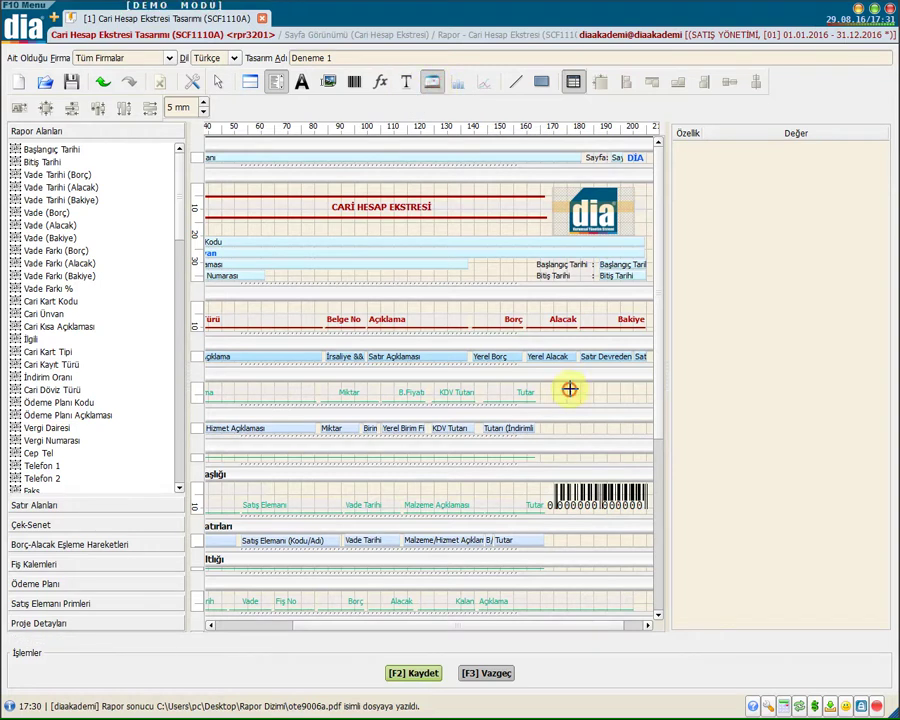
drag(569, 389, 609, 396)
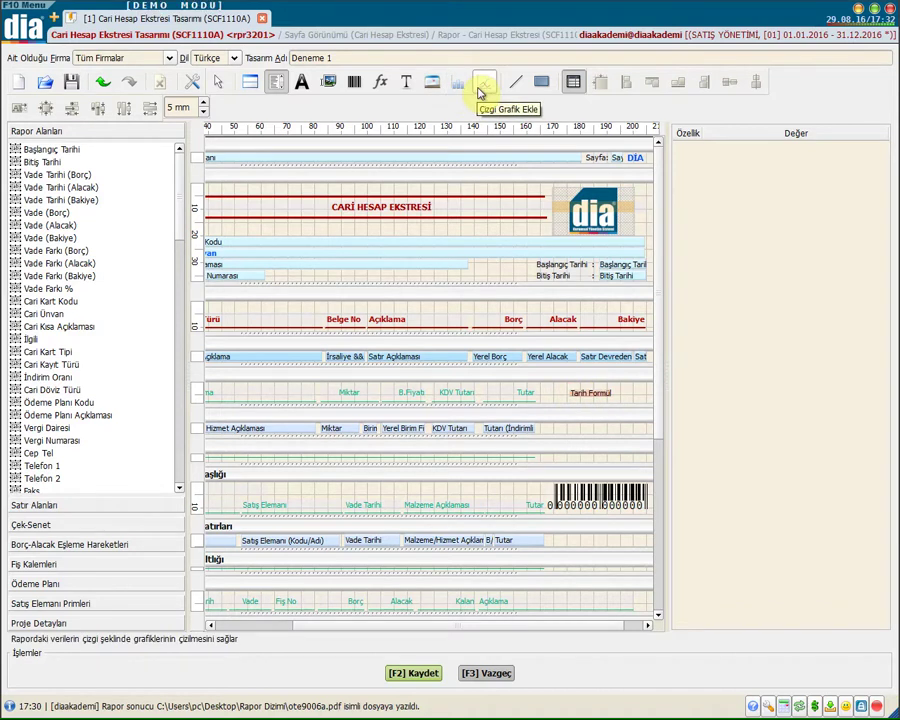
Add a line chart to Satış Elemanı Primleri Satırları and extend that frame to about 40 mm high
click(482, 84)
drag(640, 546, 618, 568)
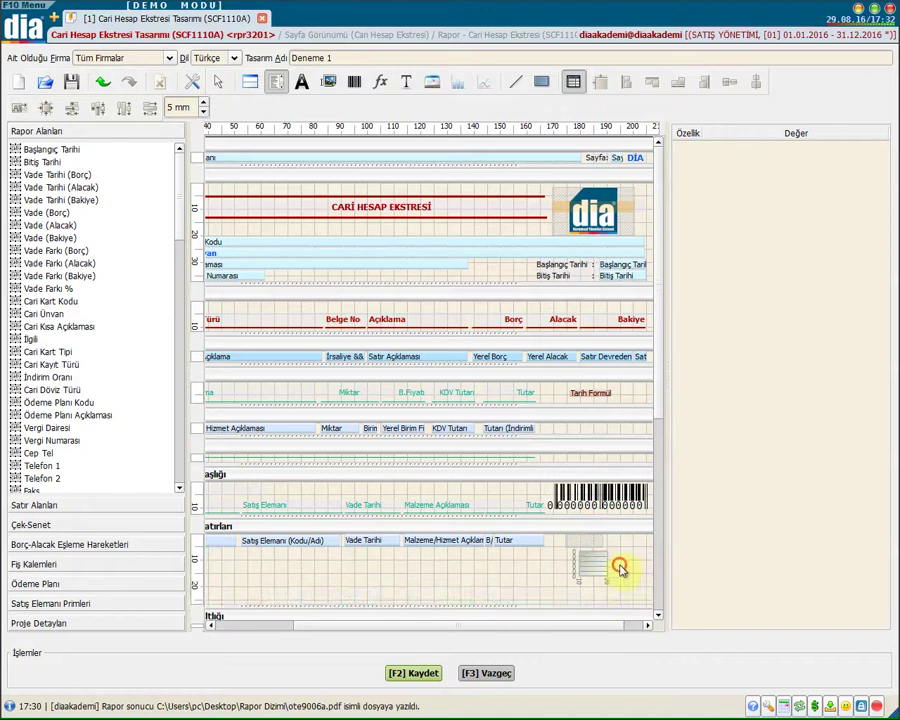
scroll(560, 540, down, 3)
drag(524, 508, 529, 540)
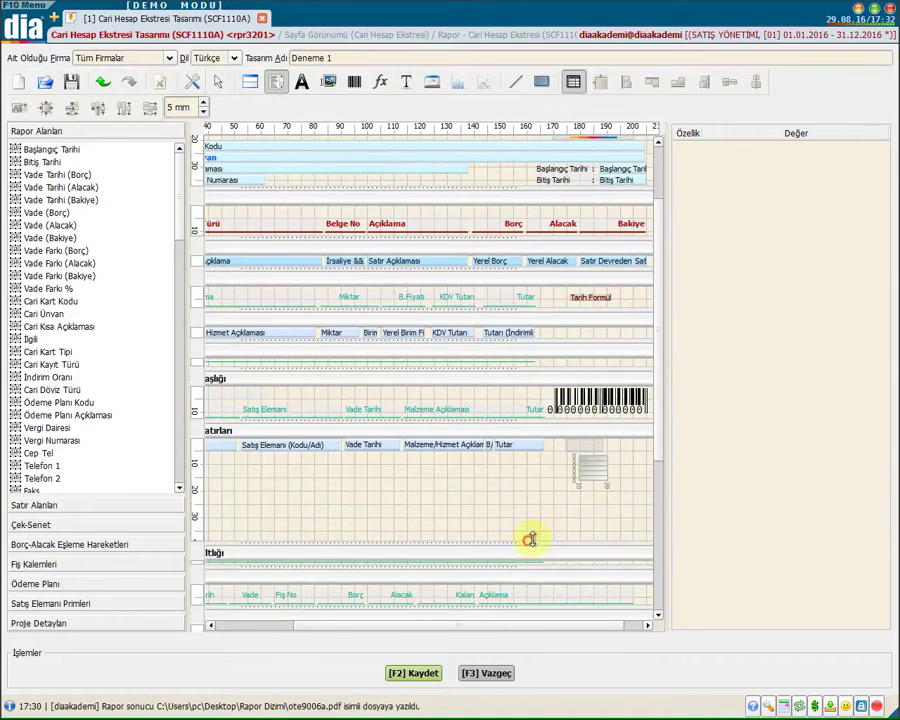
click(592, 476)
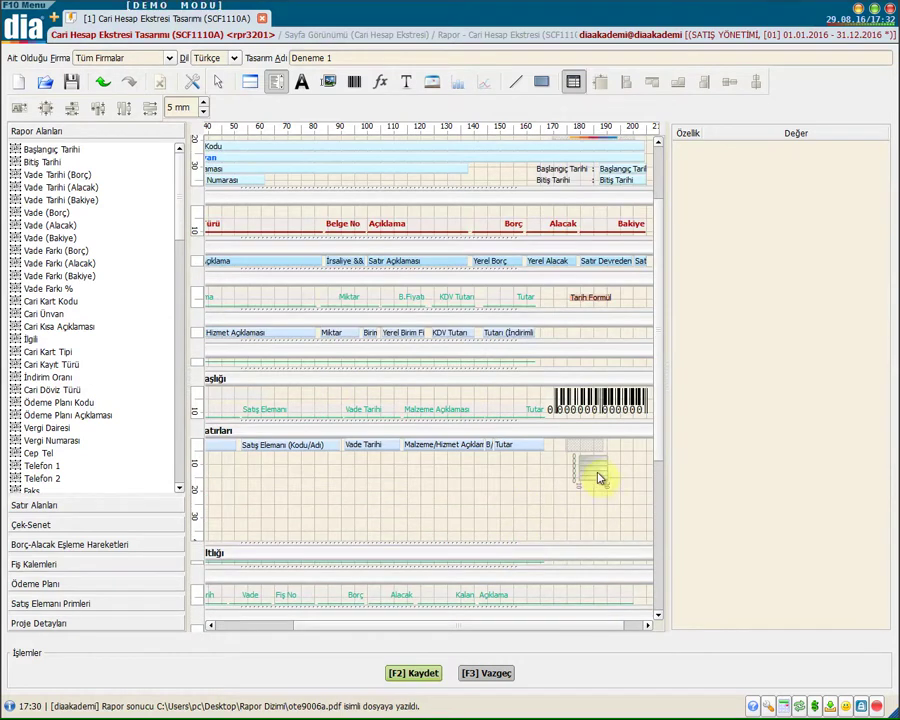
Draw a horizontal line about 20 mm long under the date formula field and a rectangle around the Açıklama heading in Sayfa Başlığı
click(516, 81)
drag(565, 301, 622, 301)
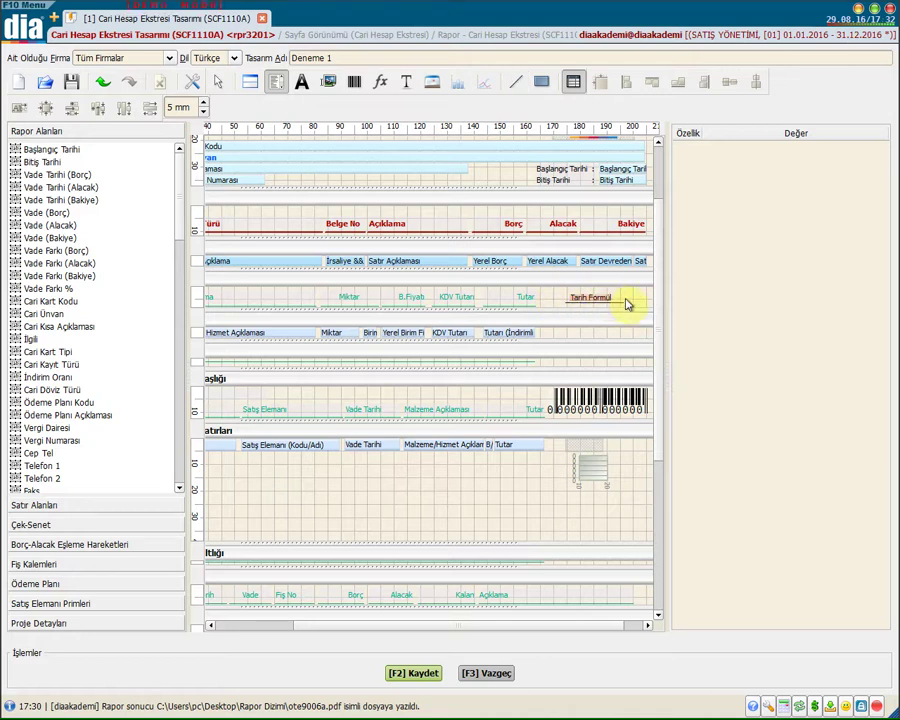
click(541, 81)
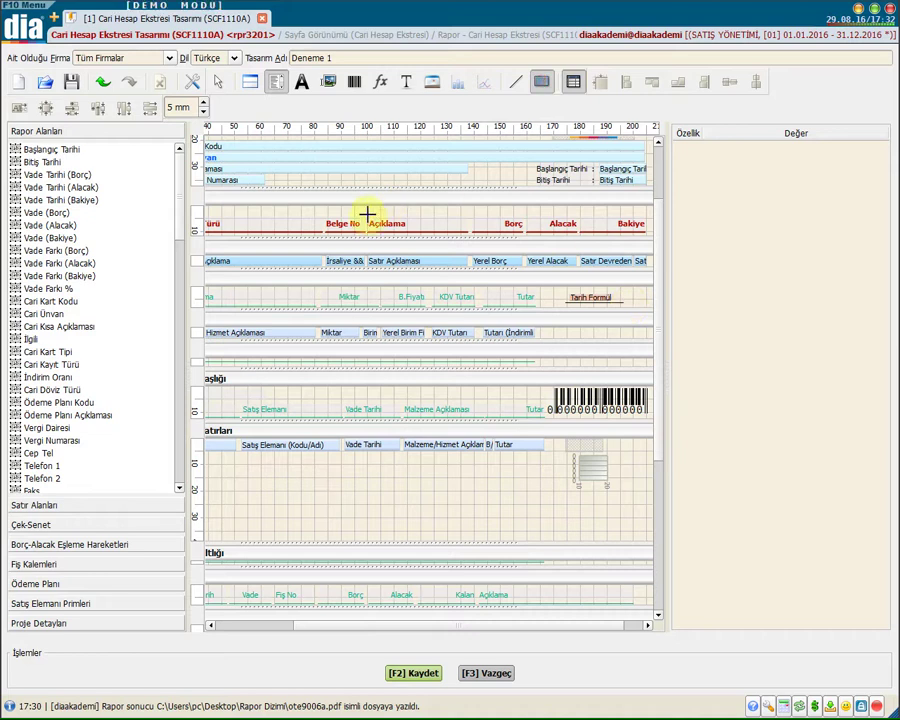
drag(368, 216, 466, 230)
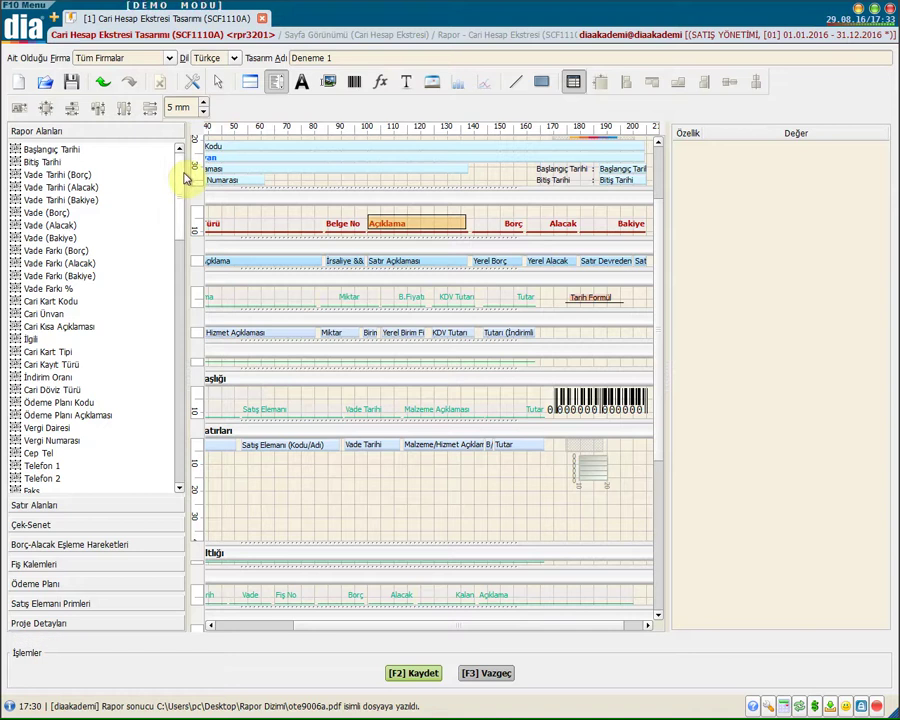
Browse the Rapor Alanları and Satır Alanları fields, and place the Rapor Tarihi field beside the Başlık text in Rapor Başlığı
drag(185, 177, 170, 289)
scroll(170, 289, down, 14)
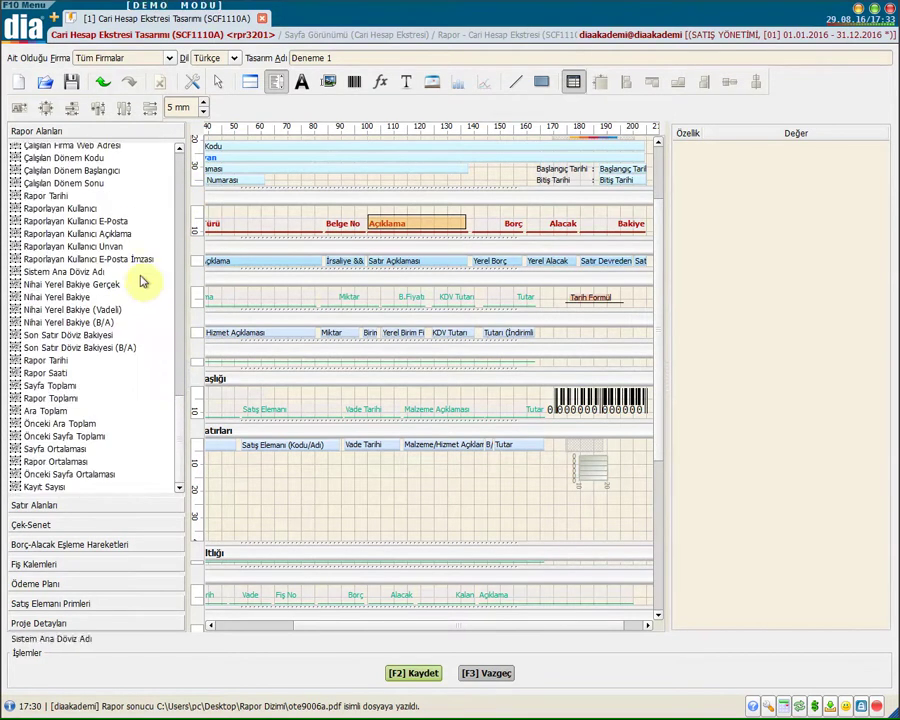
click(64, 510)
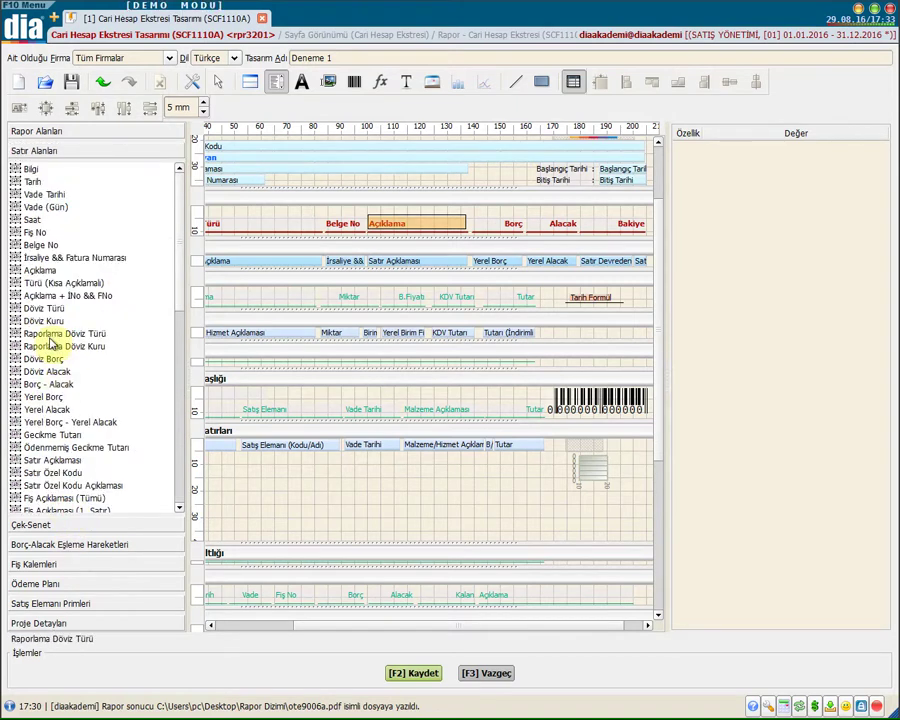
click(248, 624)
click(120, 131)
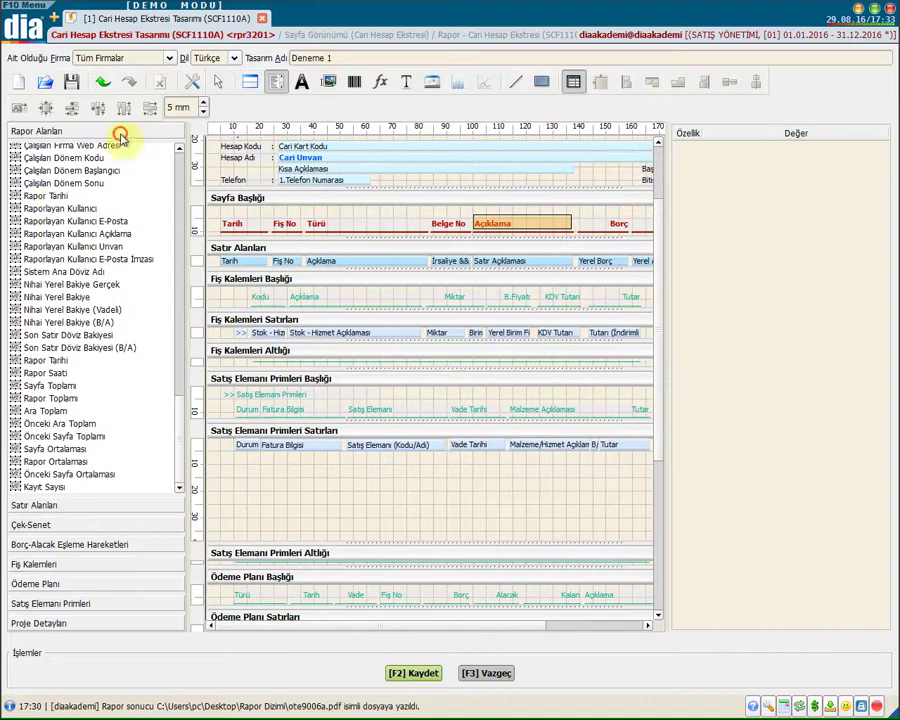
drag(60, 196, 257, 230)
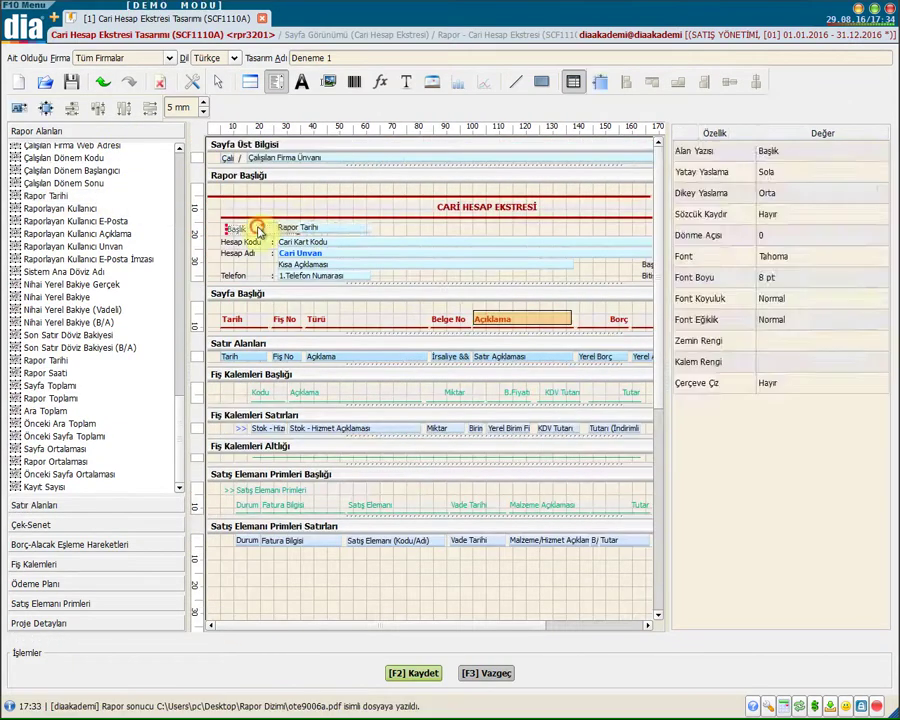
click(381, 234)
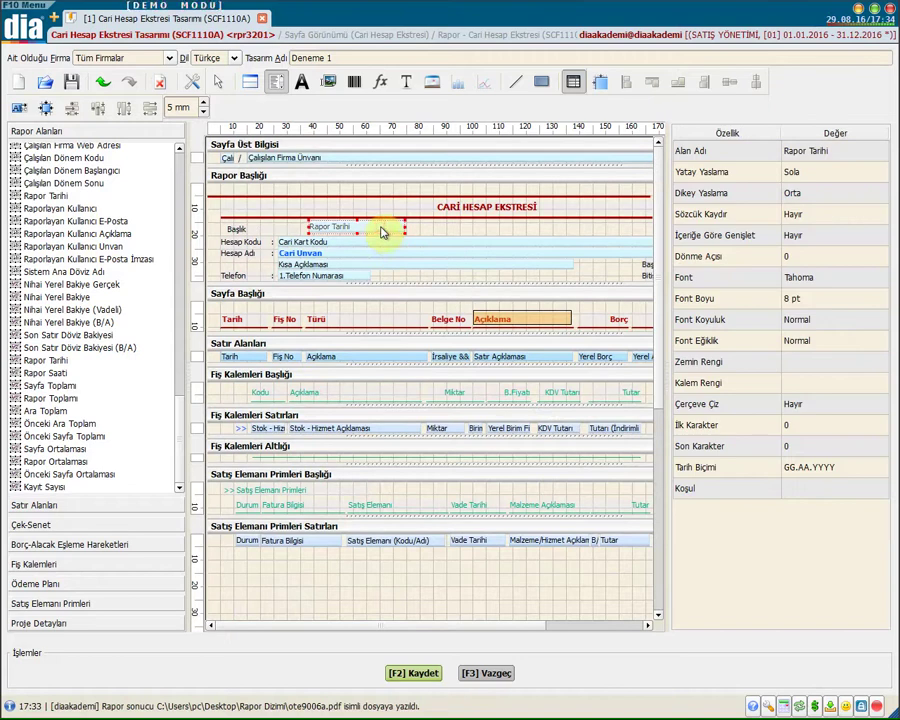
Inspect the properties of the Cari Kart Kodu, Cari Unvan and Kısa Açıklama fields
click(382, 242)
click(386, 253)
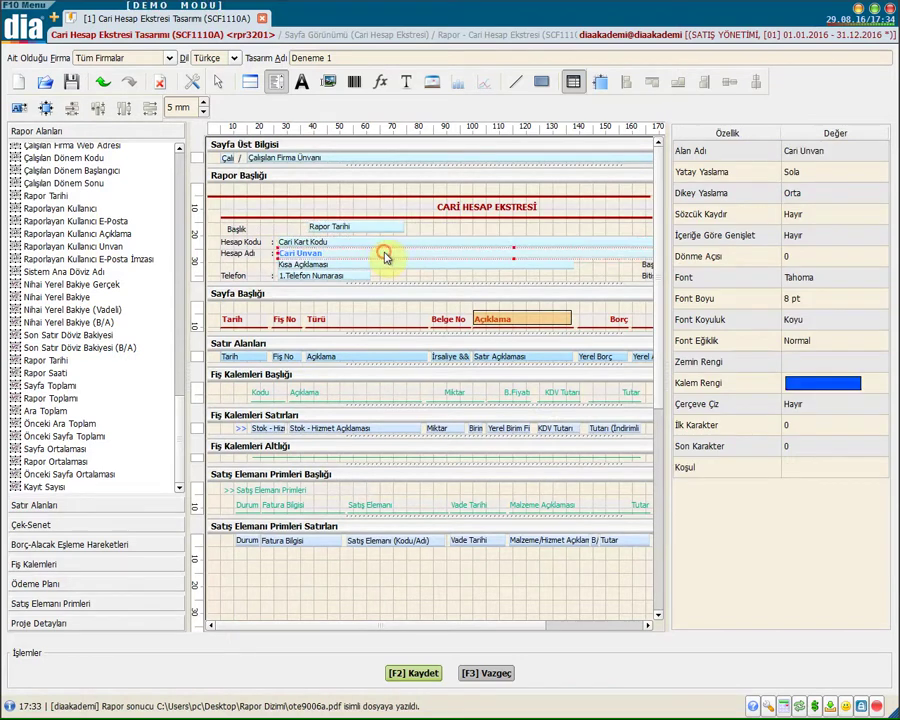
click(383, 264)
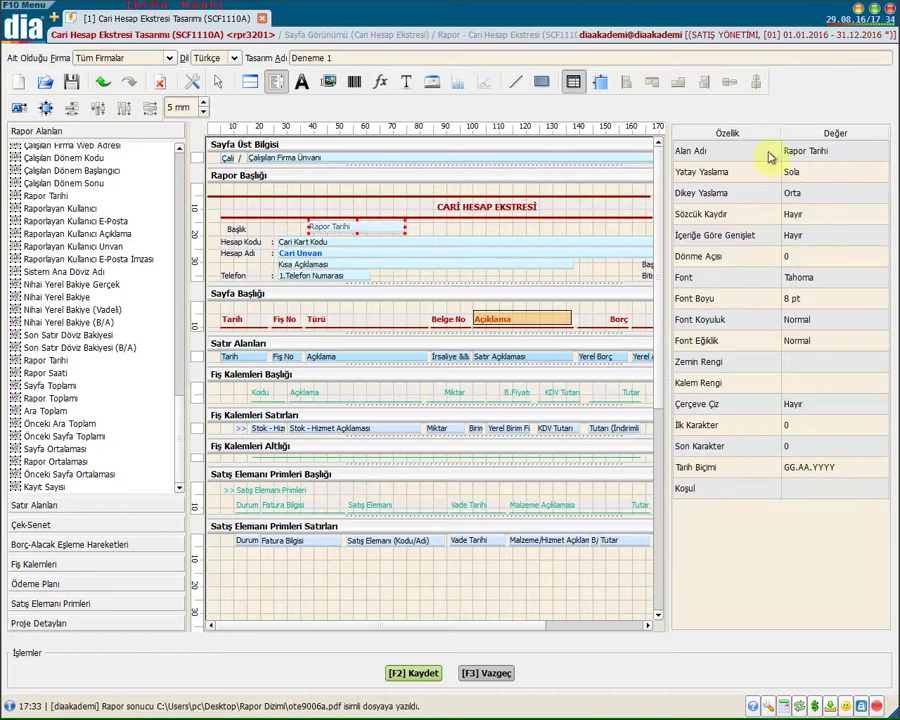
Set the Rapor Tarihi field's horizontal alignment (Yatay Yaslama) to Sağa and vertical alignment (Dikey Yaslama) to Aşağıya
click(796, 172)
click(824, 199)
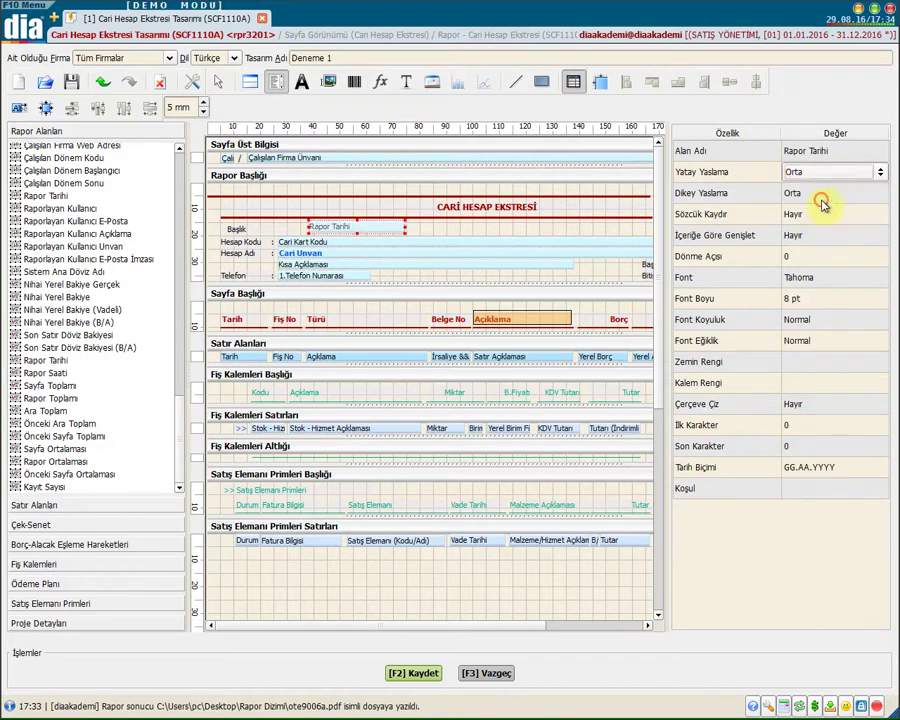
click(825, 173)
click(797, 157)
click(827, 199)
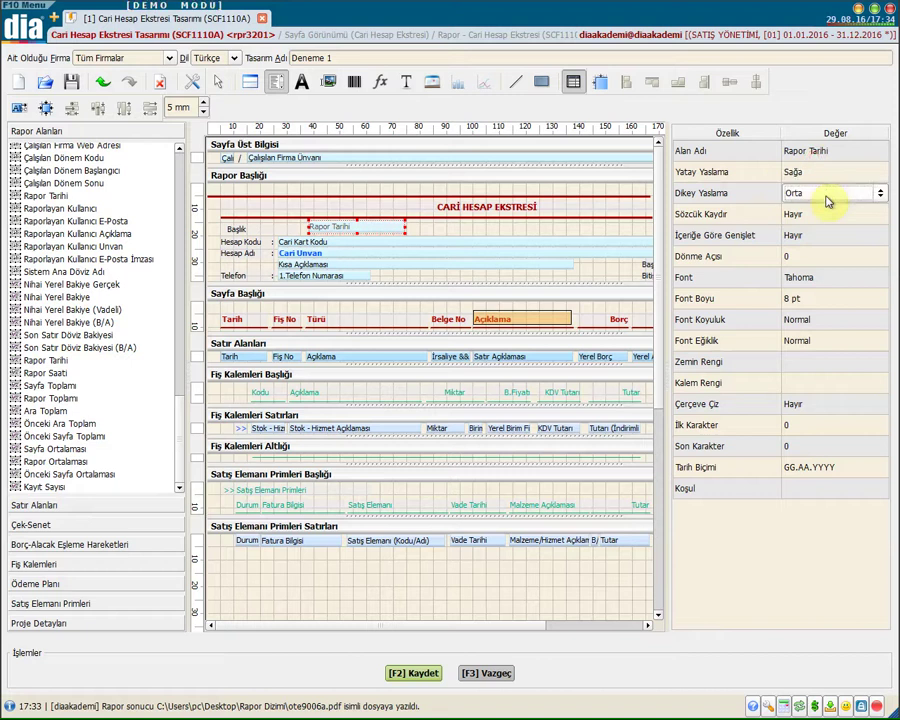
click(830, 199)
click(800, 178)
Set İçeriğe Göre Genişlet to Evet for the Rapor Tarihi field and keep its rotation angle (Dönme Açısı) at 0
click(791, 236)
click(808, 240)
click(802, 221)
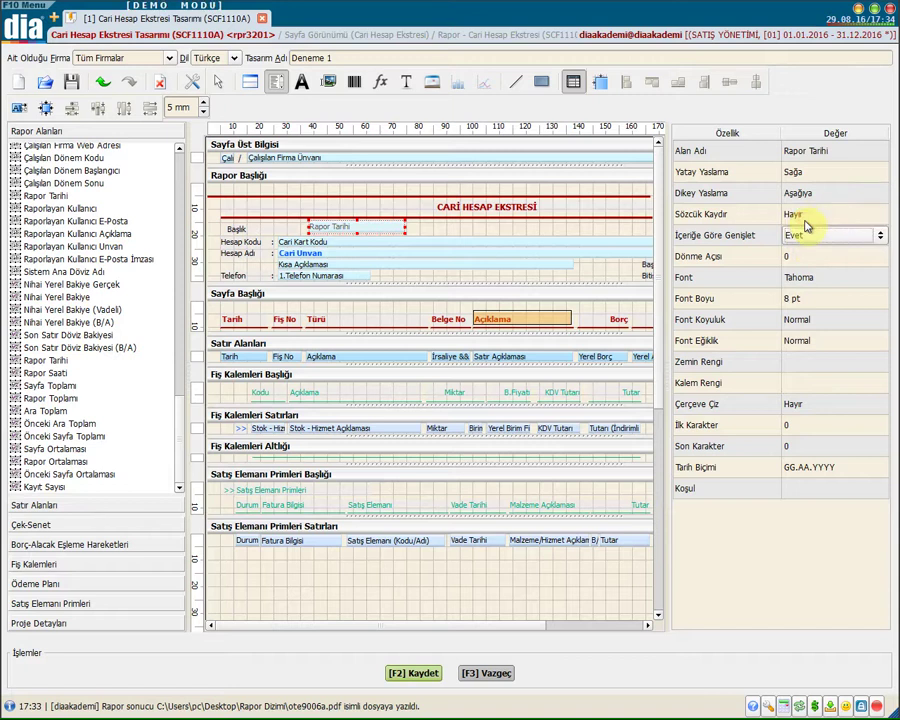
click(800, 257)
click(805, 259)
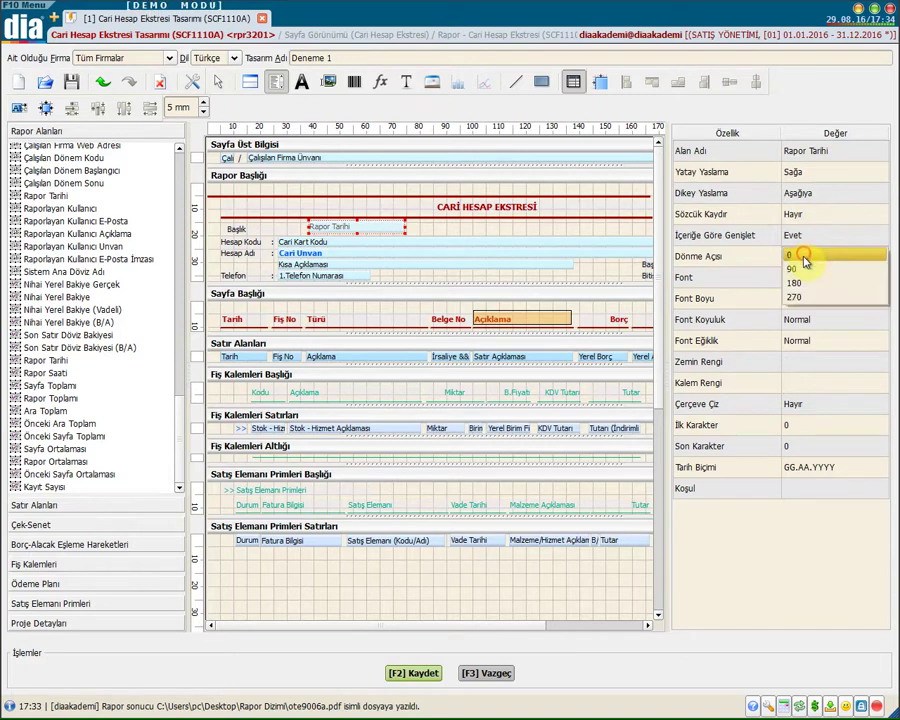
click(805, 258)
Format the Rapor Tarihi field's font as 9 pt, bold (Koyu) and italic (Eğik)
click(791, 277)
click(791, 298)
click(794, 299)
click(794, 298)
click(797, 320)
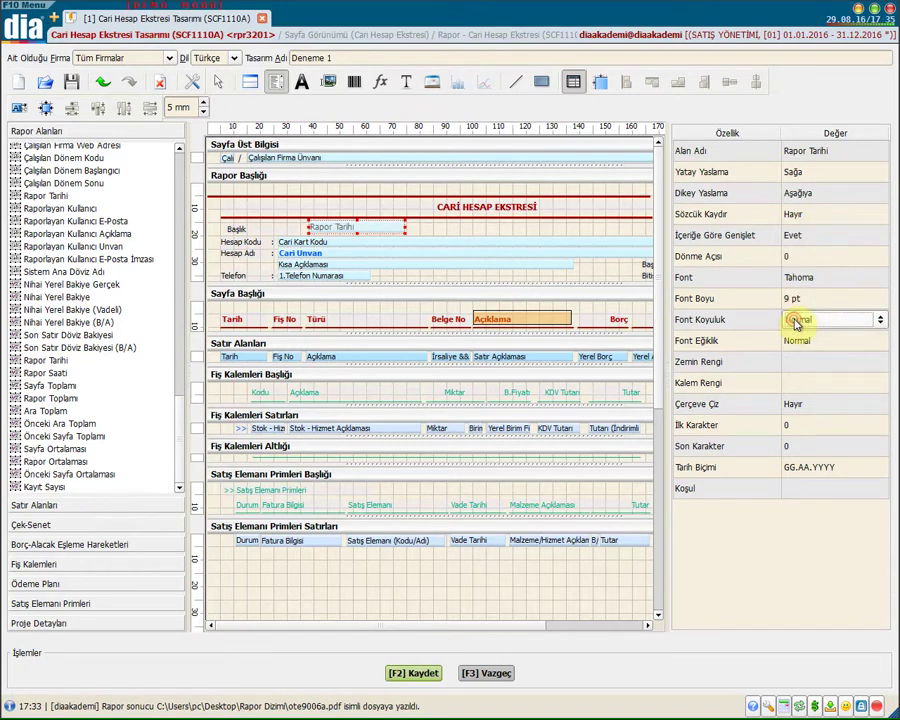
click(797, 320)
click(802, 338)
click(804, 340)
click(804, 341)
Set the background colour (Zemin Rengi) of the Rapor Tarihi field to black
click(806, 362)
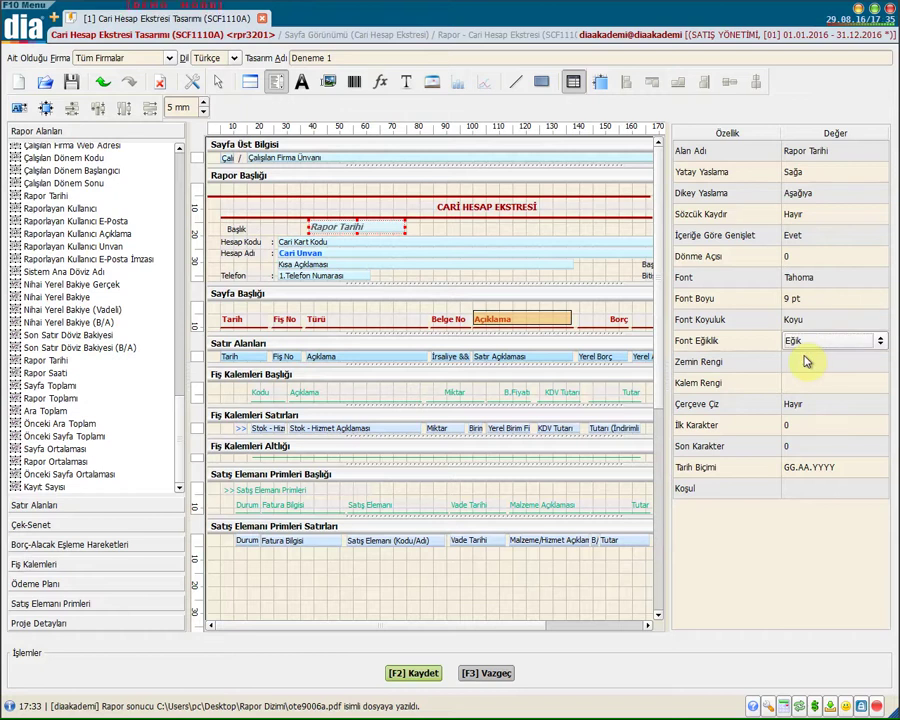
click(877, 362)
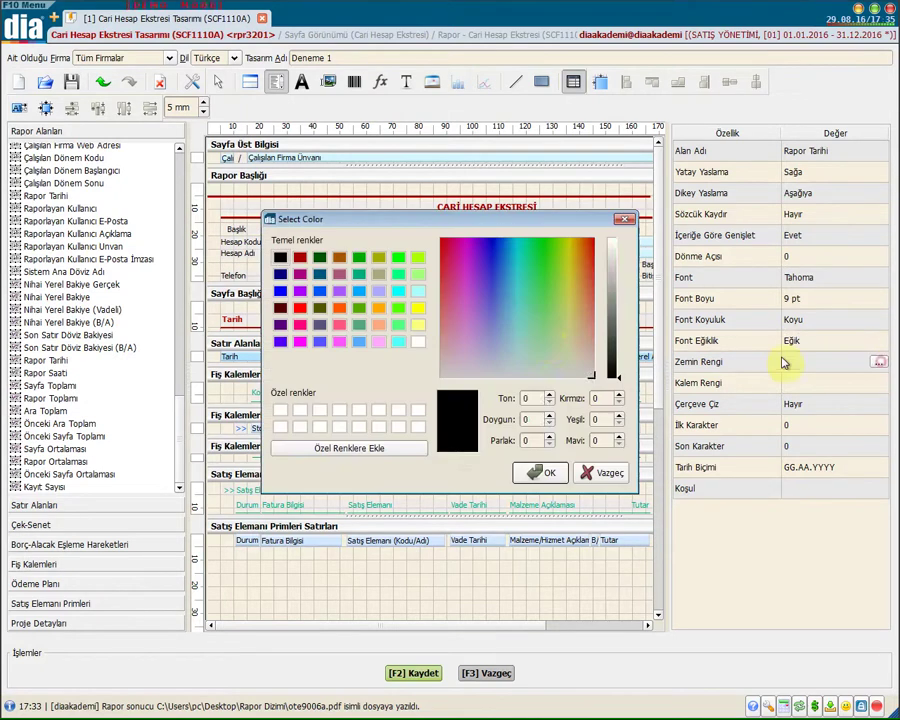
click(548, 340)
click(532, 295)
click(538, 472)
Set the pen colour (Kalem Rengi) of the Rapor Tarihi field to white
click(806, 383)
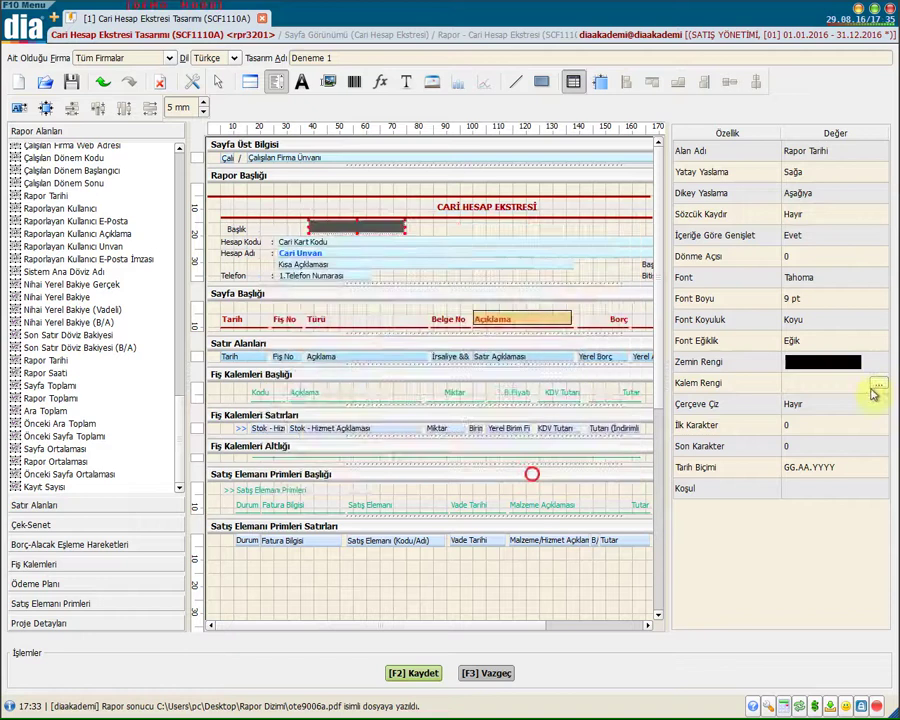
click(876, 384)
click(418, 341)
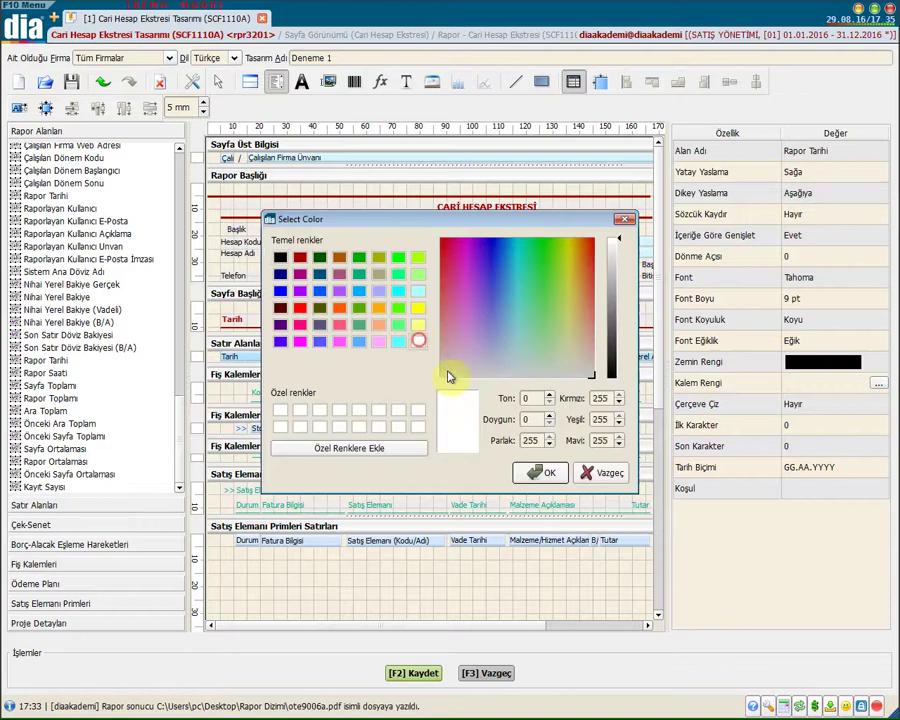
click(538, 472)
Set Çerçeve Çiz to Evet so a frame is drawn around the Rapor Tarihi field
click(812, 405)
click(813, 407)
click(805, 390)
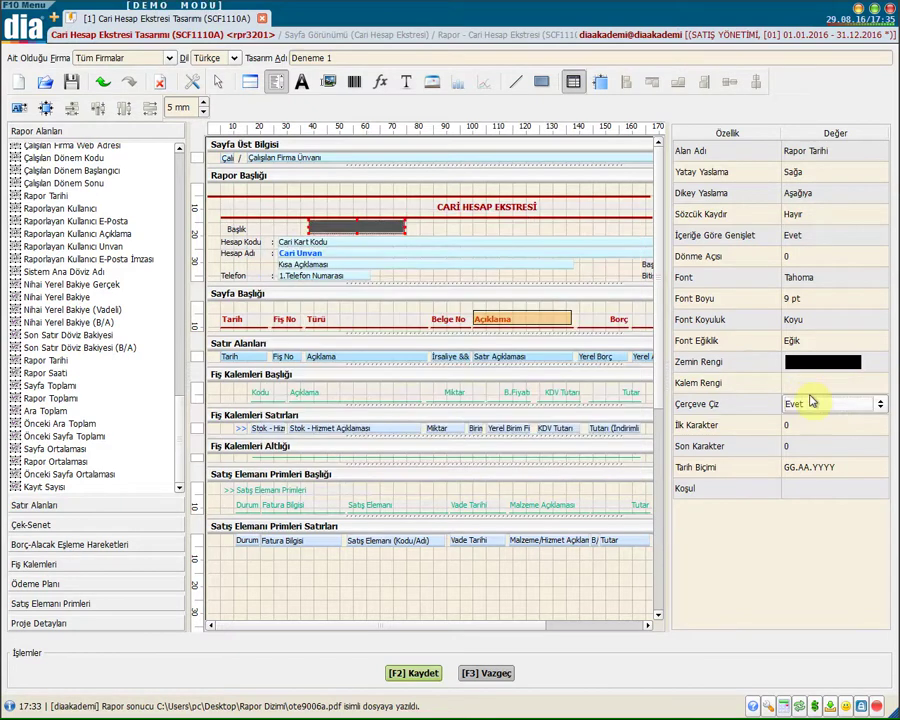
click(810, 489)
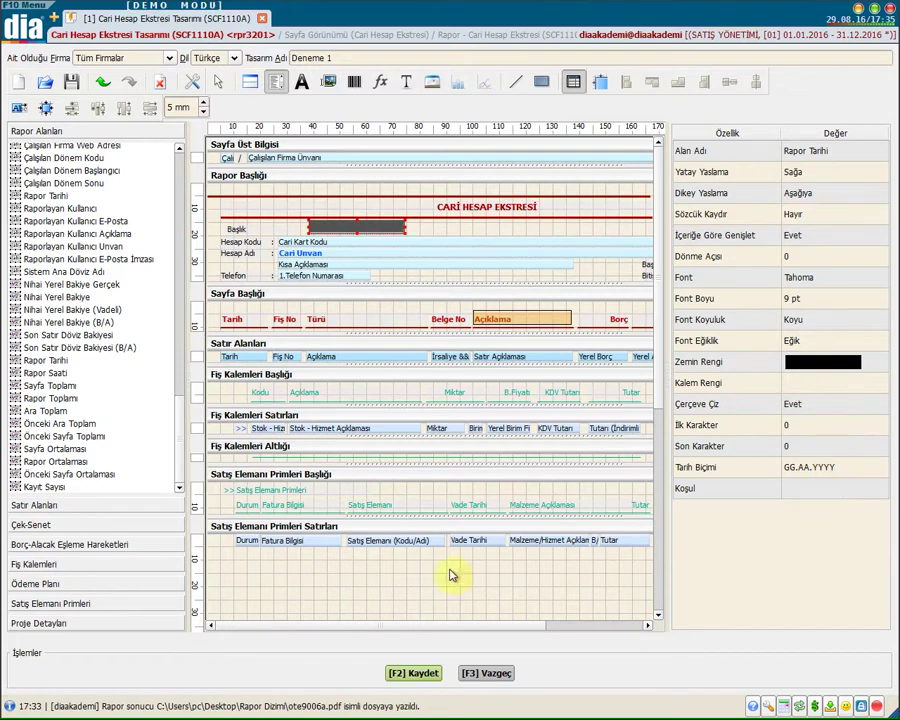
Save the Deneme 1 design and check it in the page preview, reopening the design and saving it once more
click(420, 676)
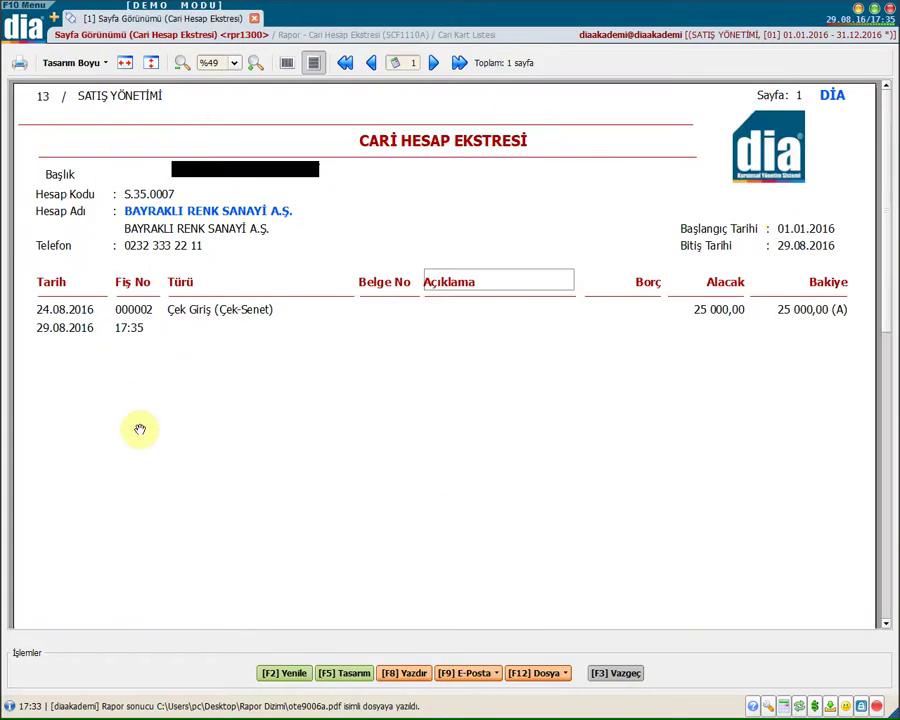
click(350, 674)
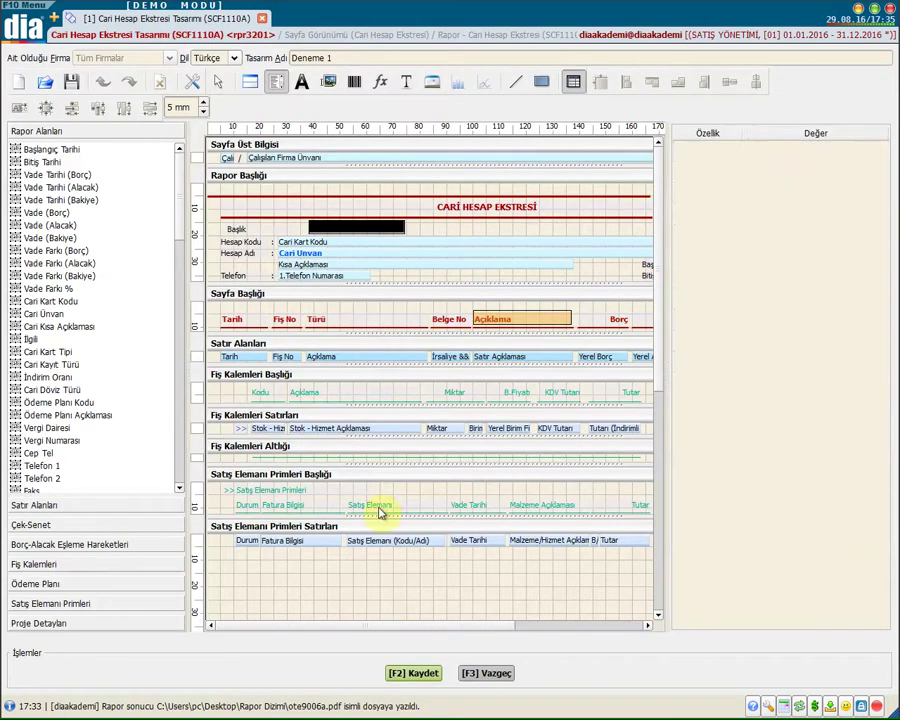
click(422, 678)
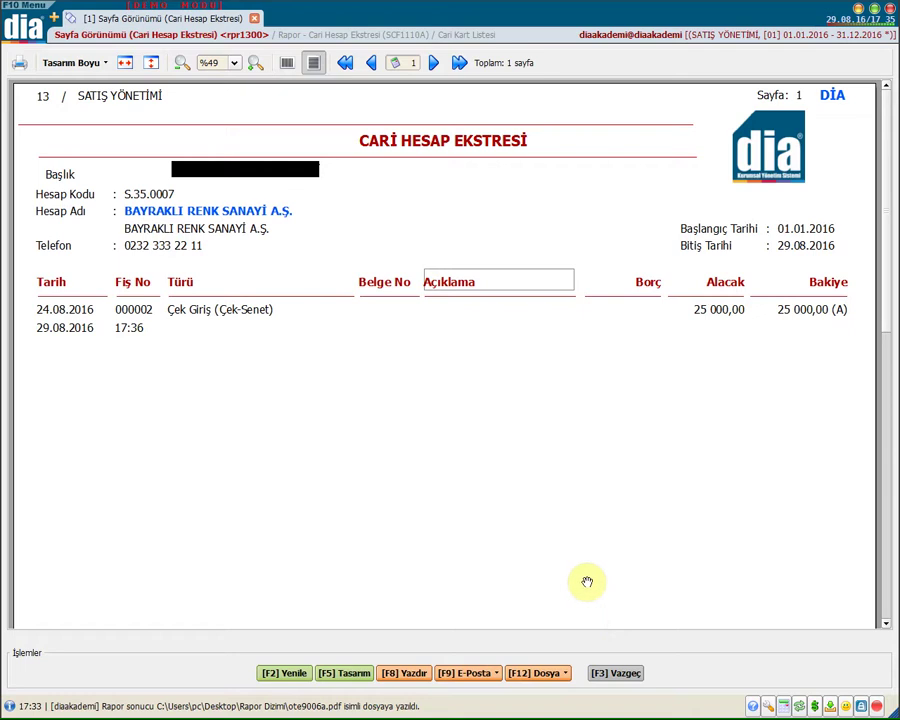
Close the page preview, view the list of available designs for the Cari Hesap Ekstresi report, and return to the report parameters
click(626, 670)
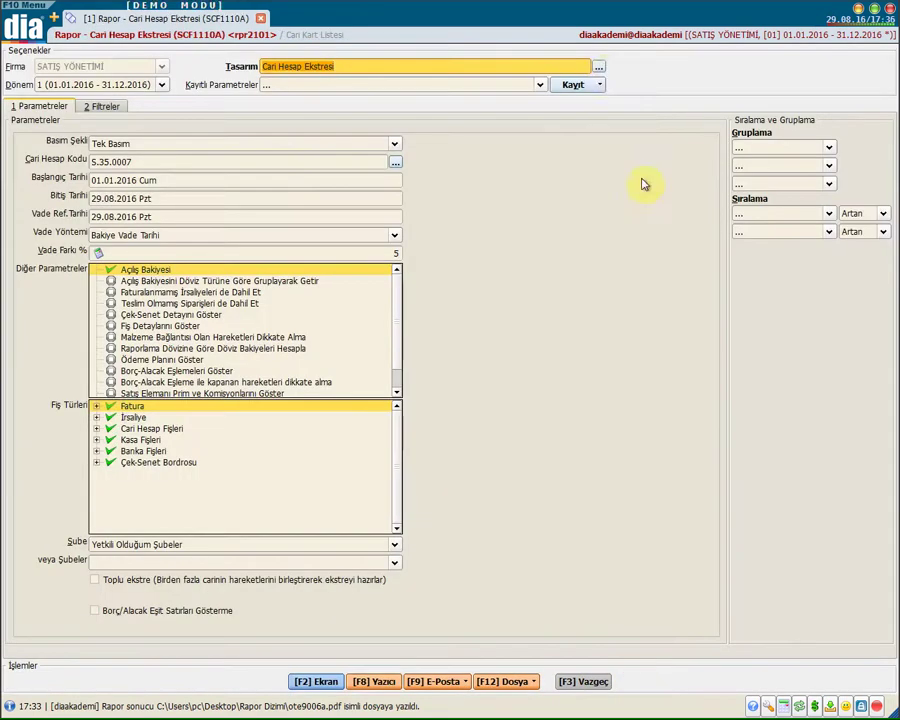
click(600, 67)
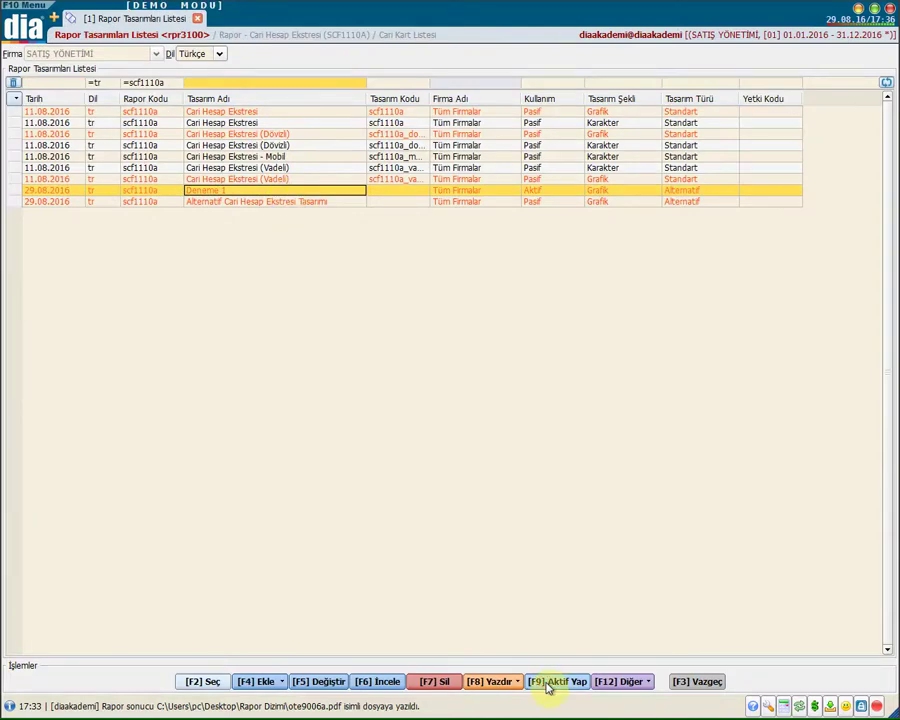
click(690, 681)
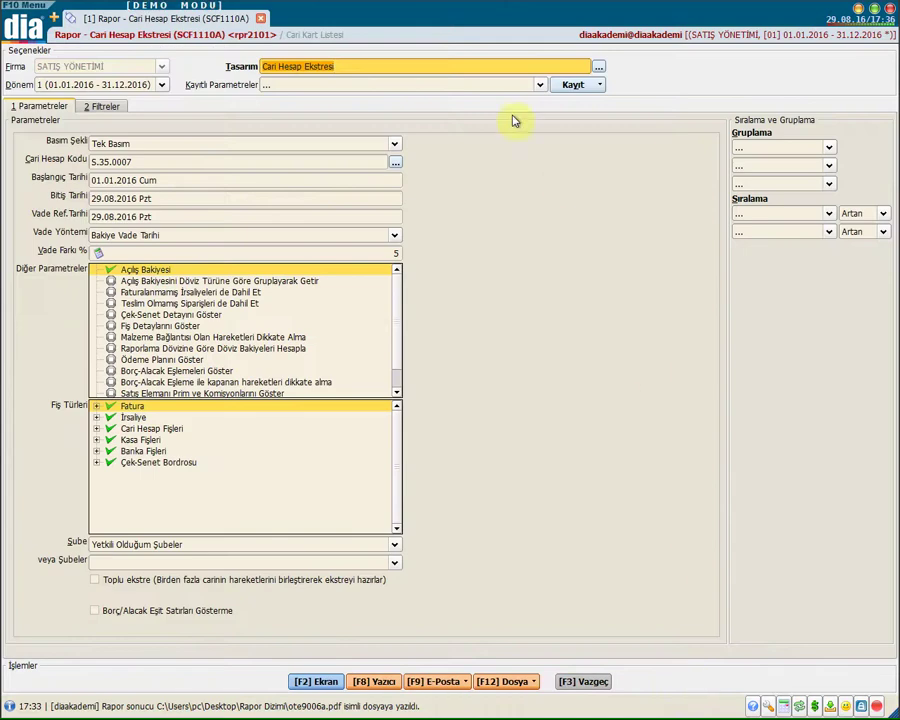